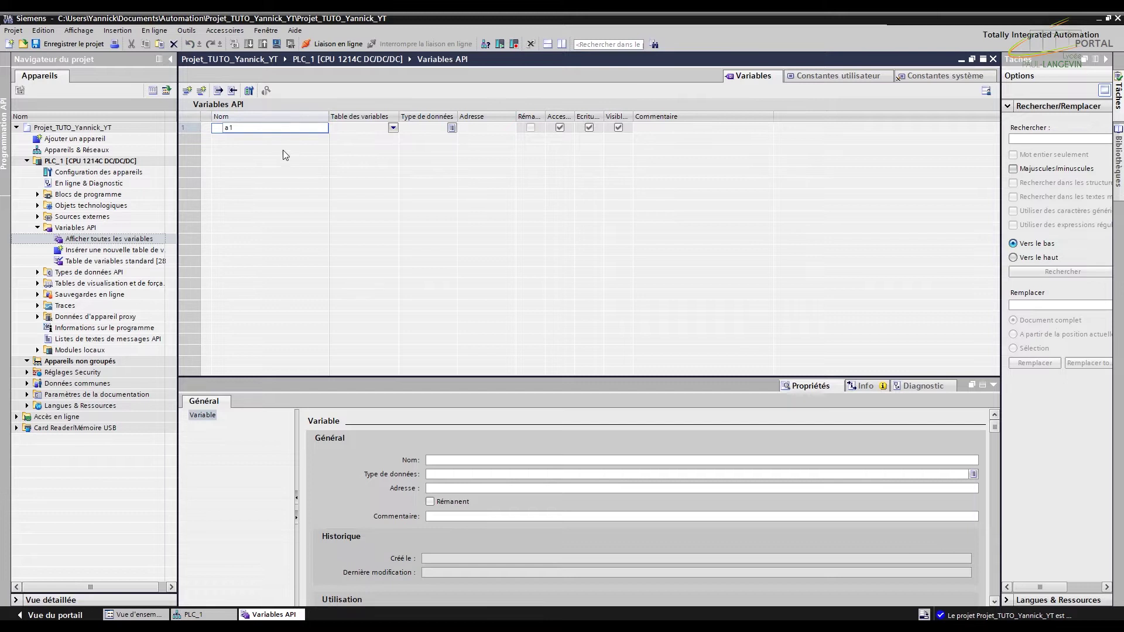
# Add the variable a1 to the PLC tag table with the comment "Palette à la sortie du convoyeur A"
pyautogui.press('Return')
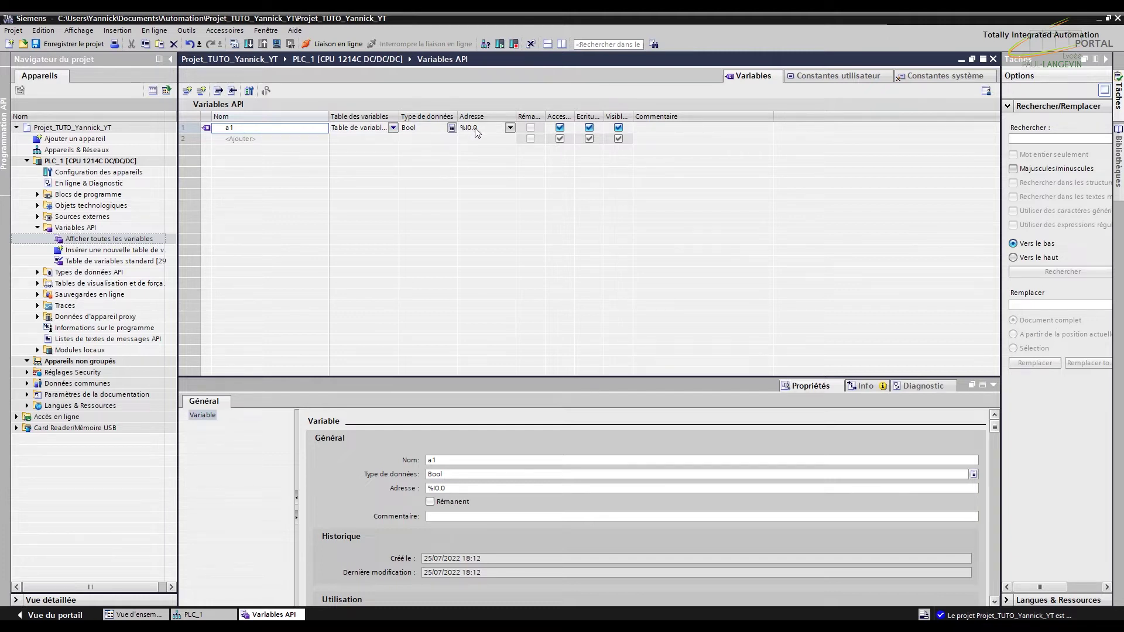
pyautogui.click(651, 129)
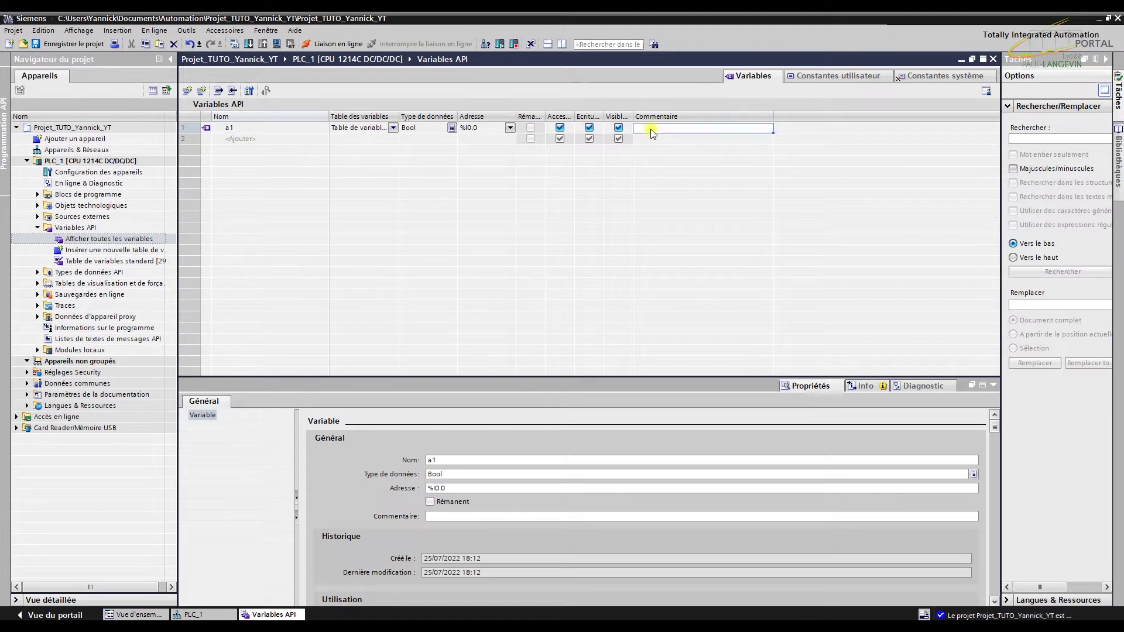
pyautogui.rightClick(651, 129)
pyautogui.click(672, 159)
pyautogui.press('Return')
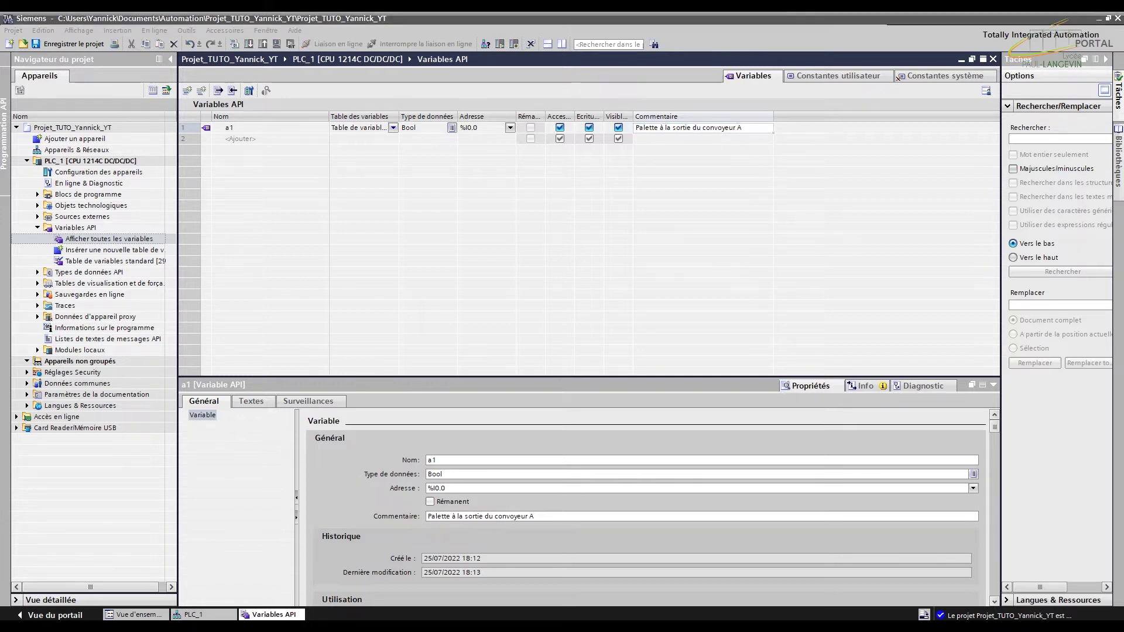
# Add the variable b1 with the comment "Palette à la sortie du convoyeur B"
pyautogui.click(248, 138)
pyautogui.write('b1')
pyautogui.click(651, 147)
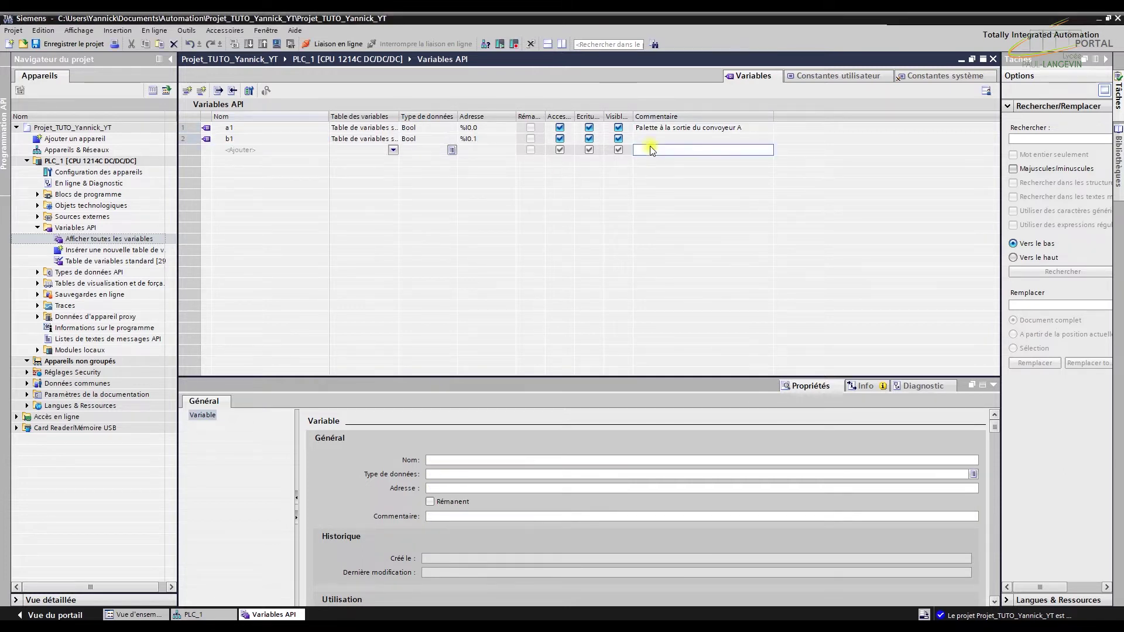
pyautogui.click(651, 139)
pyautogui.write('P')
pyautogui.click(668, 157)
pyautogui.press('BackSpace')
pyautogui.write('B')
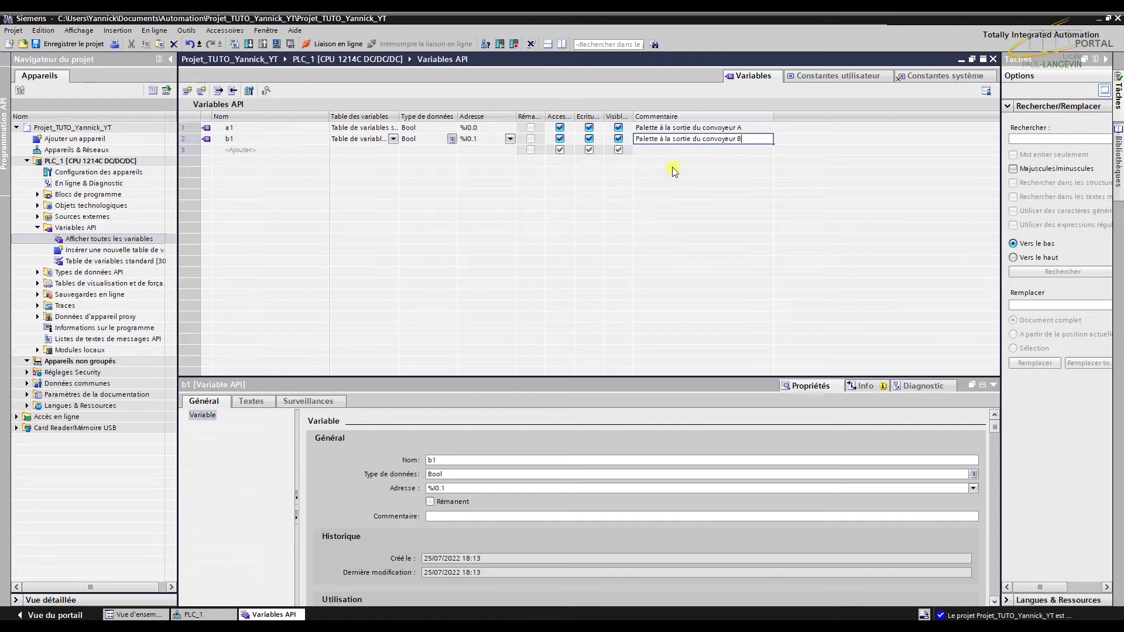
pyautogui.click(665, 153)
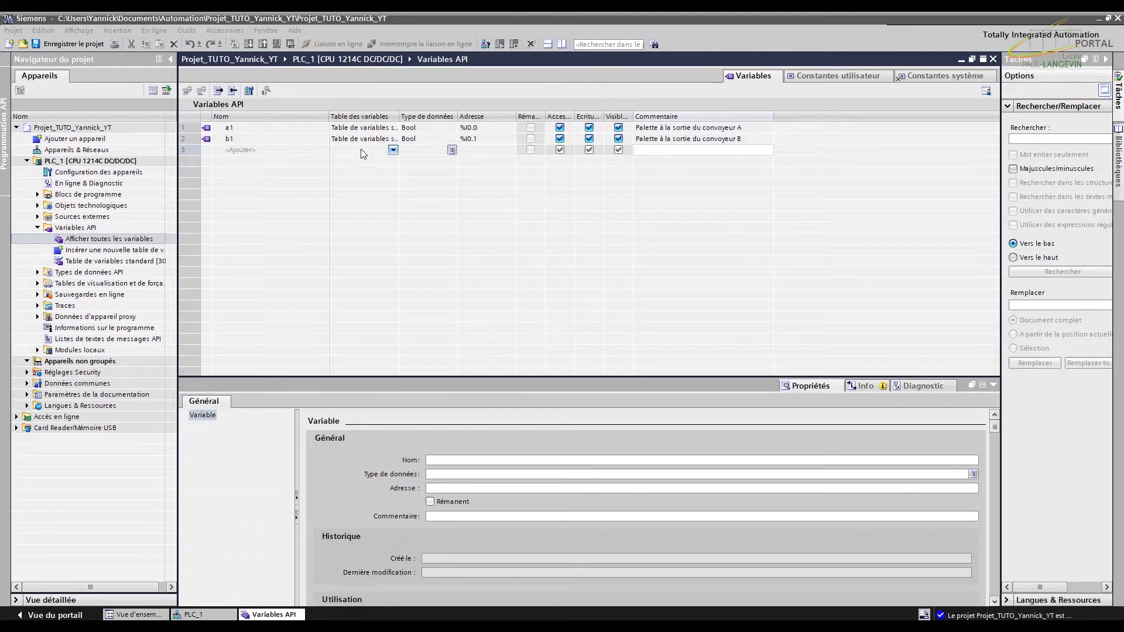
# Add the variable c1 with the comment "Palette transférée à gauche"
pyautogui.click(260, 151)
pyautogui.write('c')
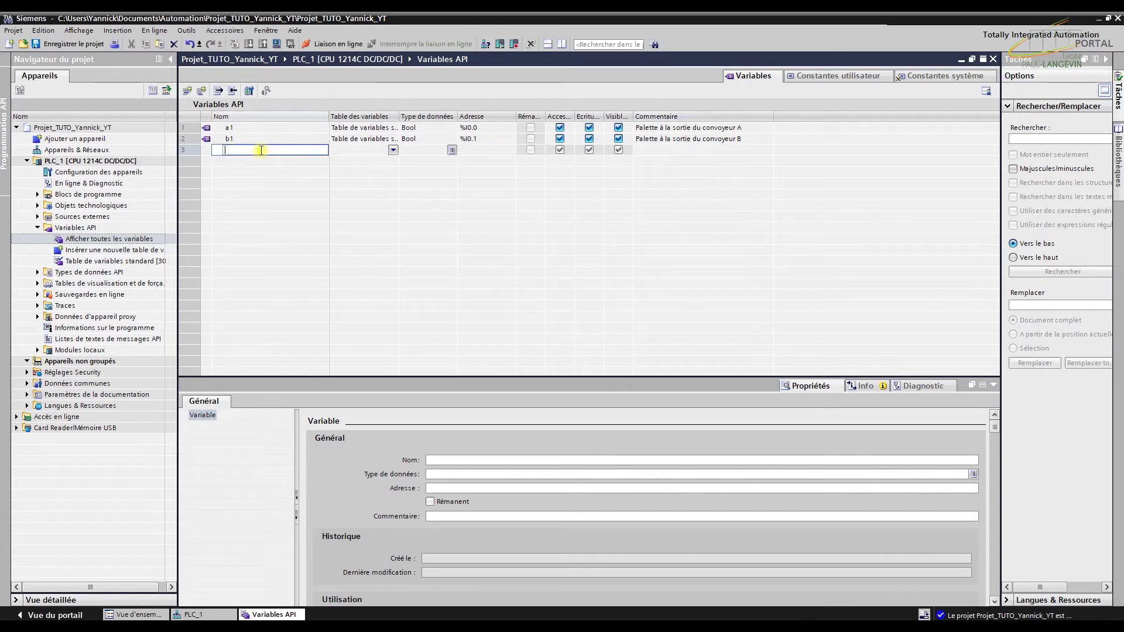
pyautogui.write('1')
pyautogui.click(648, 150)
pyautogui.rightClick(650, 149)
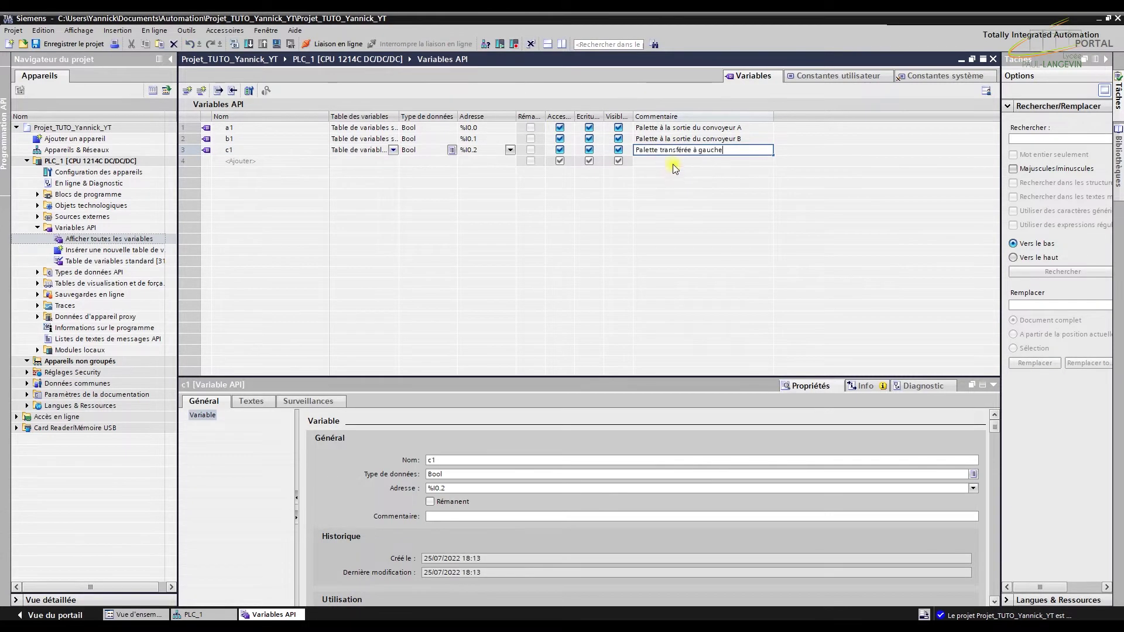
# Create a fourth variable with the comment "Palette transférée à droite" and name it d1
pyautogui.click(660, 164)
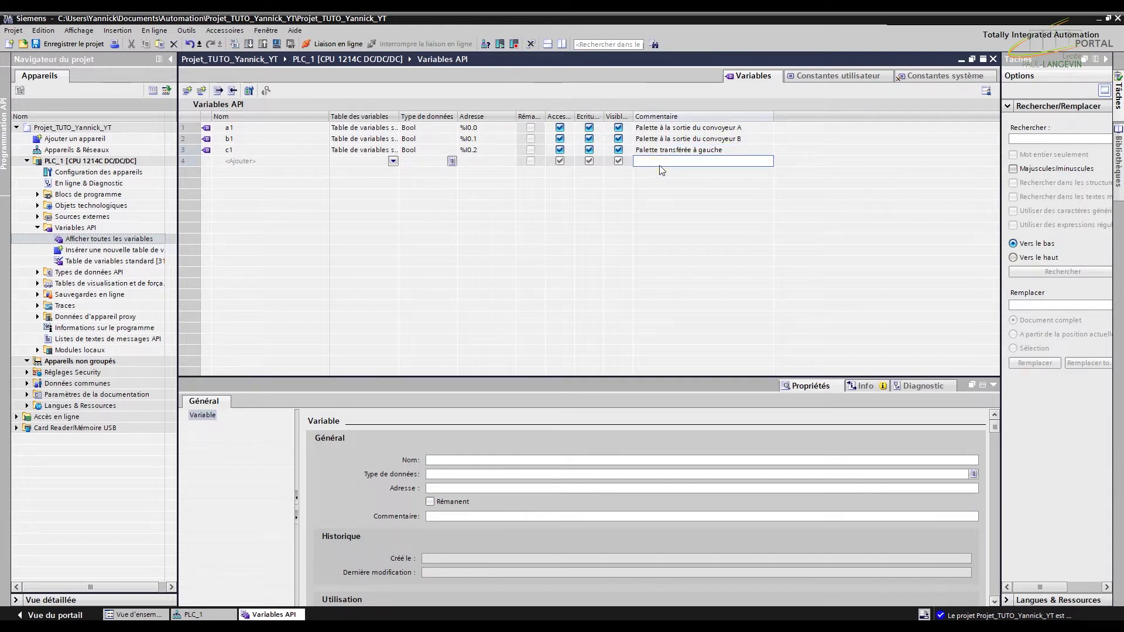
pyautogui.rightClick(659, 164)
pyautogui.click(682, 192)
pyautogui.doubleClick(705, 162)
pyautogui.write('droite')
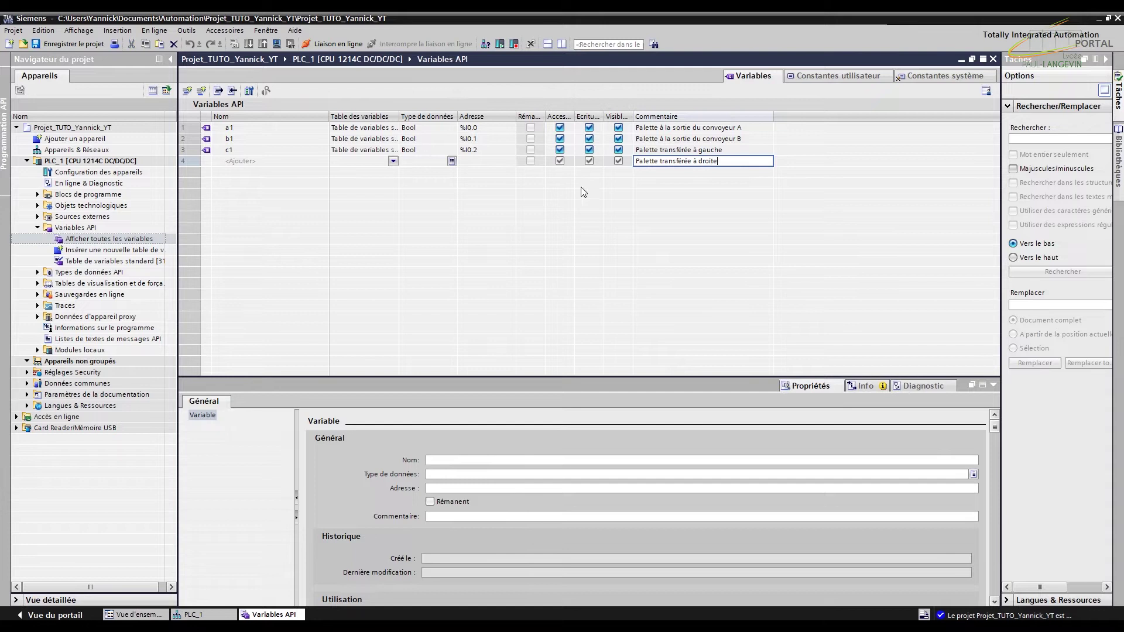
pyautogui.click(485, 163)
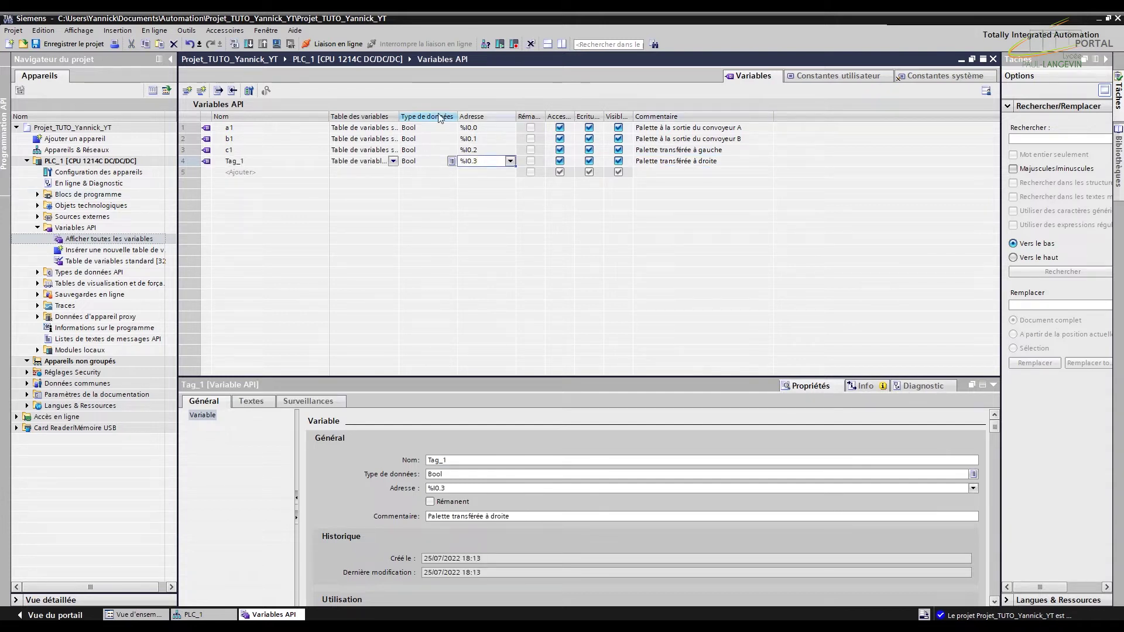
pyautogui.click(259, 161)
pyautogui.doubleClick(256, 161)
pyautogui.write('d1')
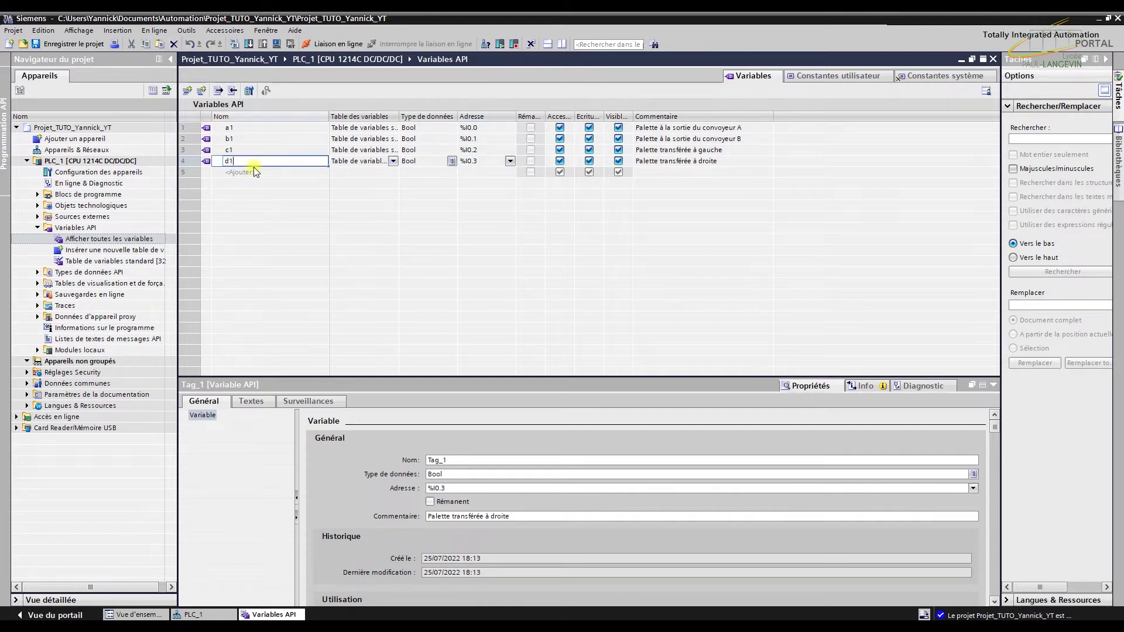
pyautogui.click(254, 171)
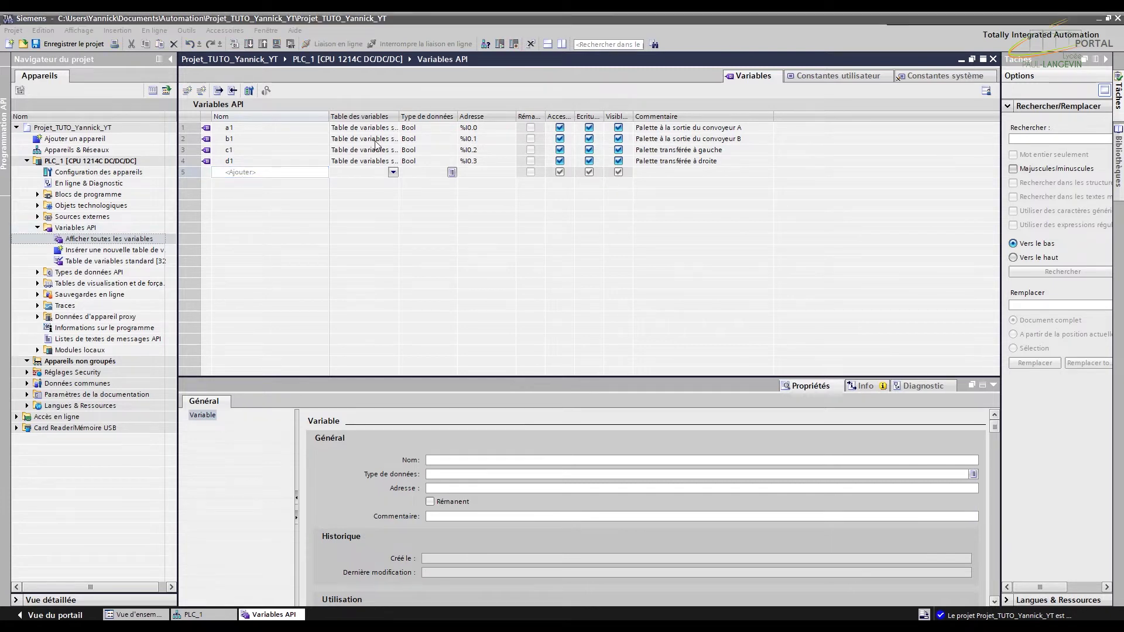
# Add the variable q1 with the comment "Palette à la sortie"
pyautogui.click(276, 172)
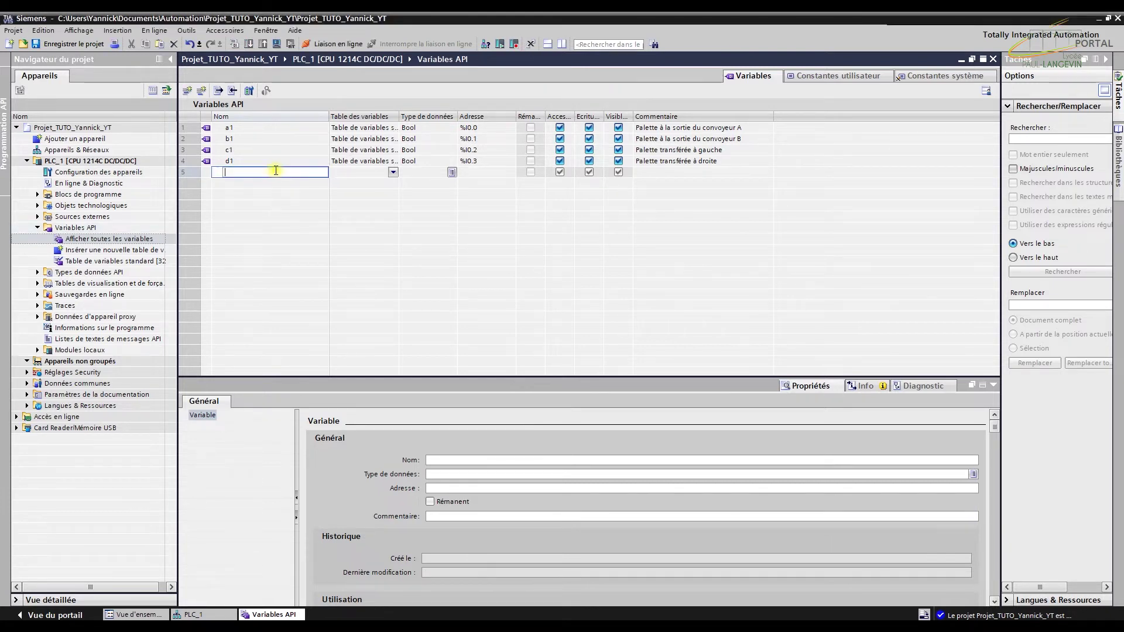
pyautogui.write('q1')
pyautogui.press('Return')
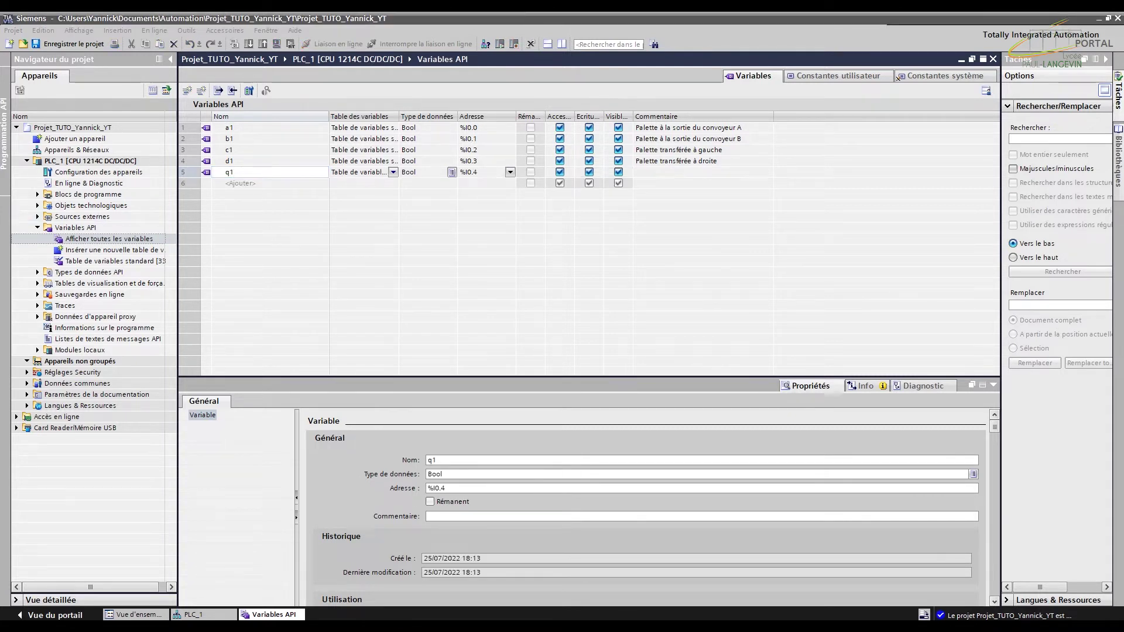
pyautogui.click(646, 176)
pyautogui.write('Palette à la sortie')
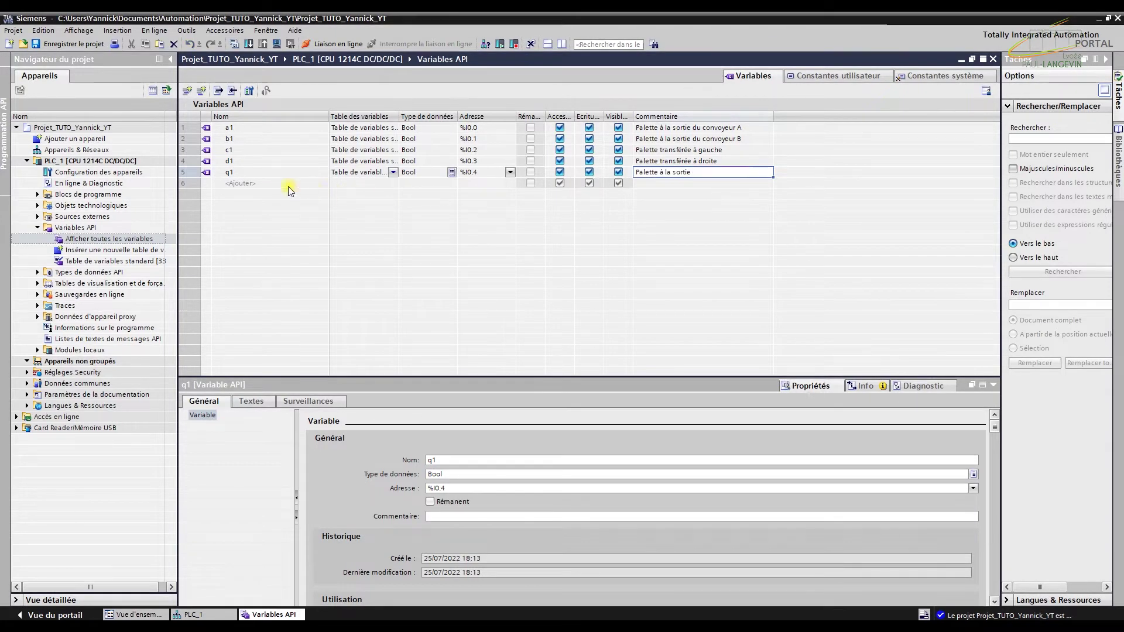
# Add the variable dcy with the comment "BP Départ cycle"
pyautogui.click(288, 185)
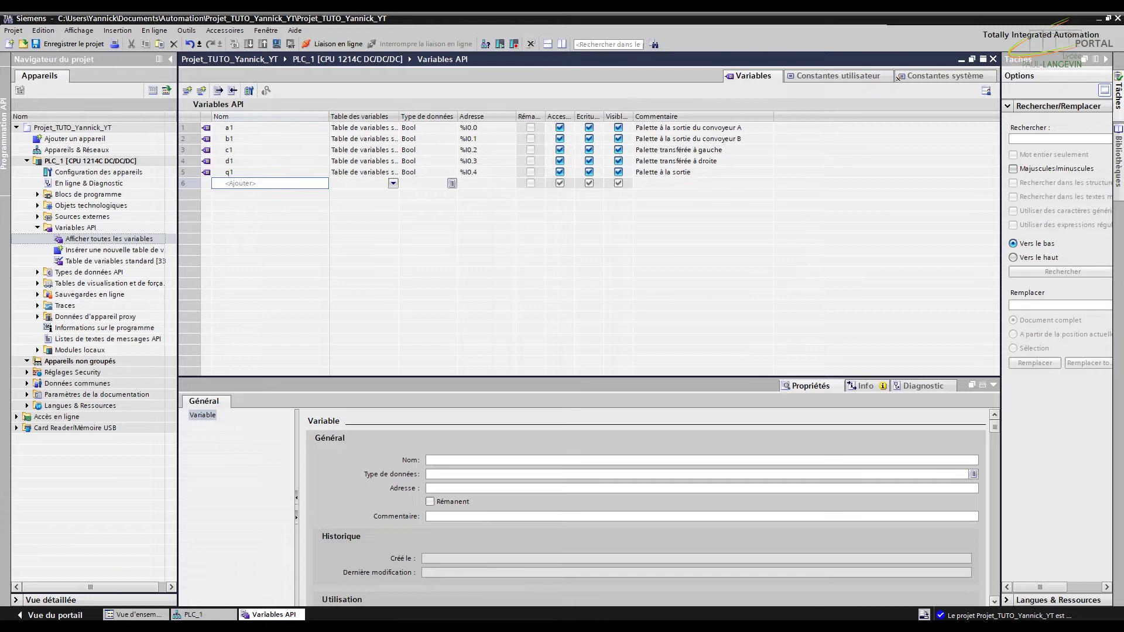
pyautogui.click(254, 185)
pyautogui.write('dcy')
pyautogui.press('Return')
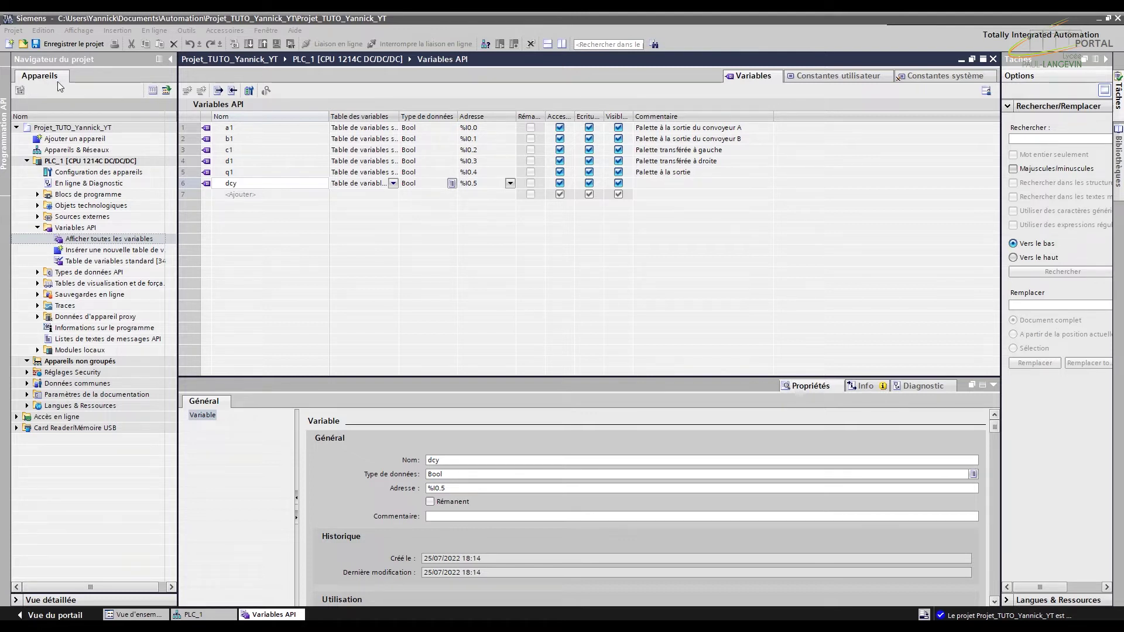
pyautogui.click(654, 185)
pyautogui.rightClick(654, 186)
pyautogui.click(664, 211)
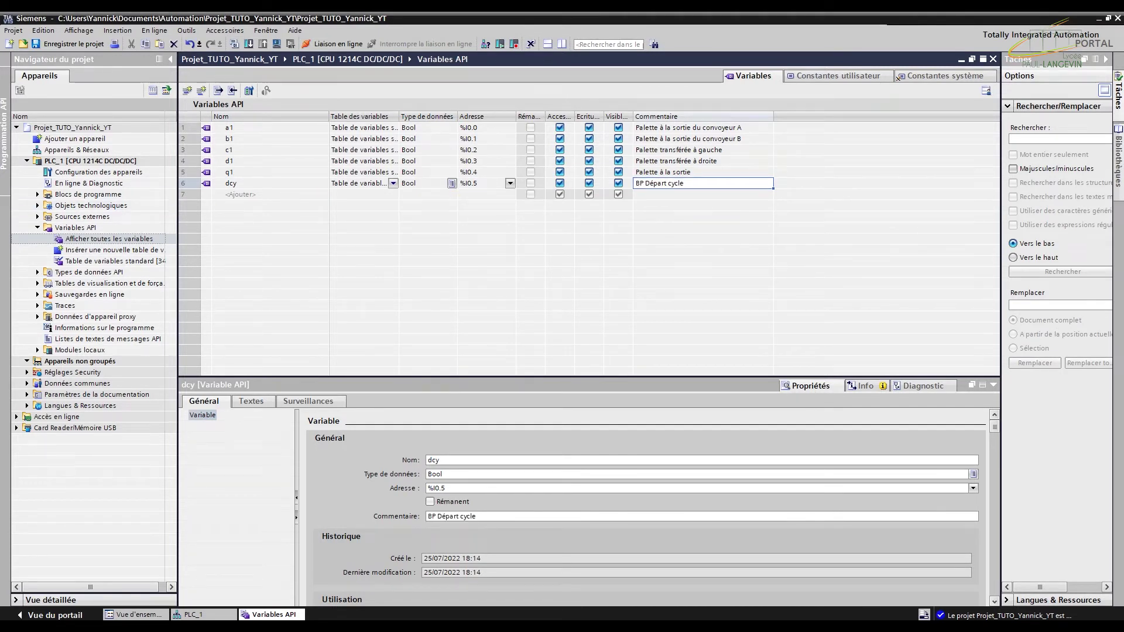
# Add the variable init with the comment "BP Initialisation"
pyautogui.click(303, 194)
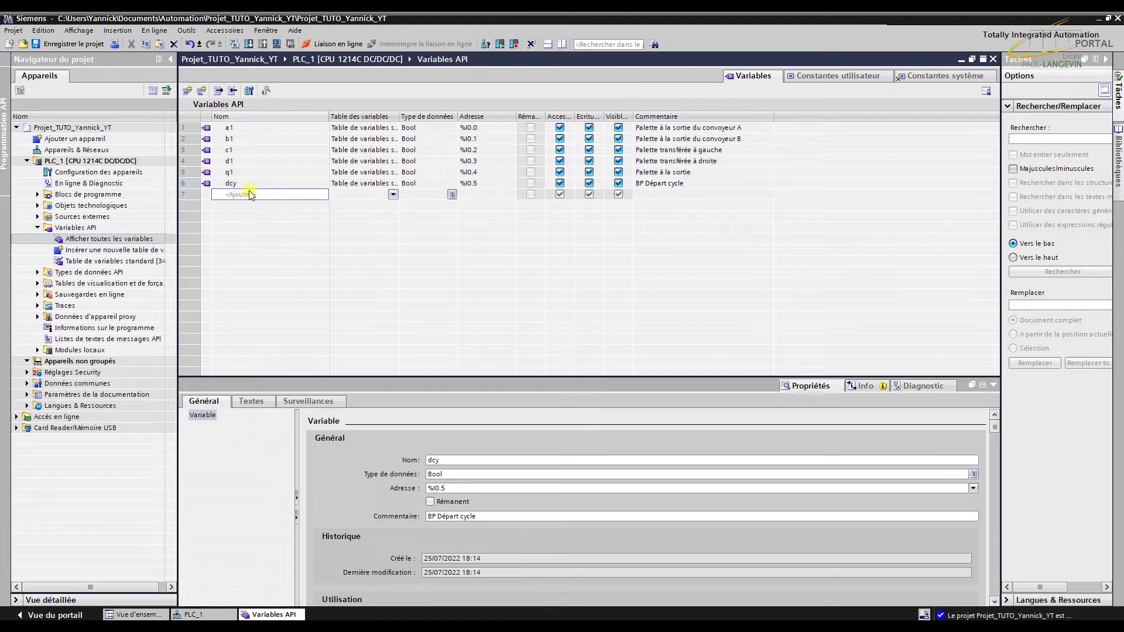
pyautogui.write('init')
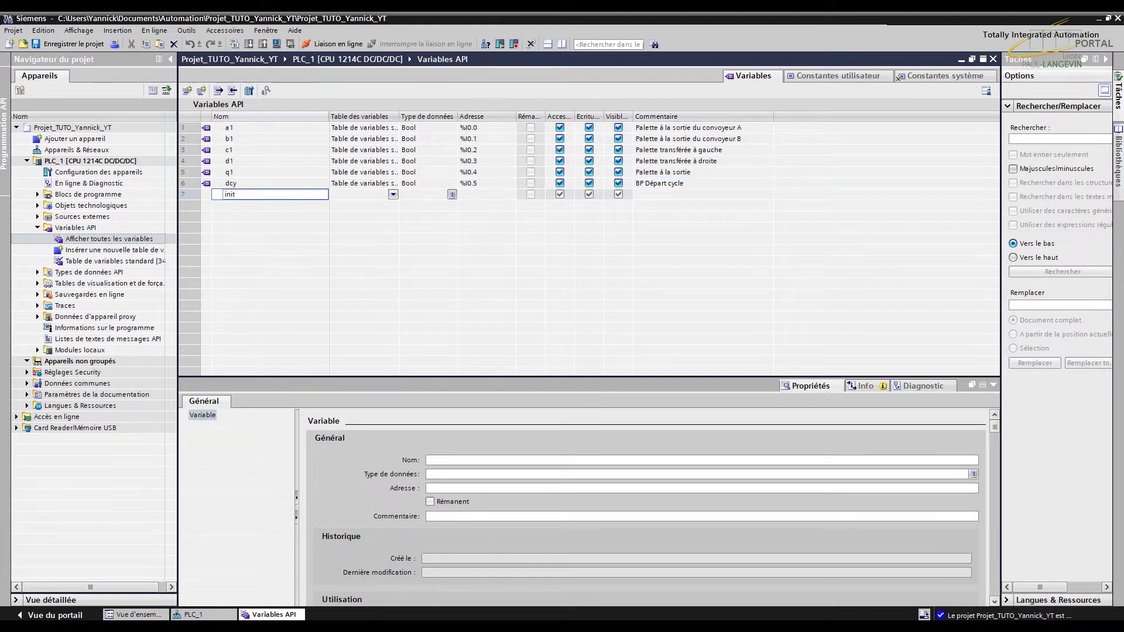
pyautogui.press('Return')
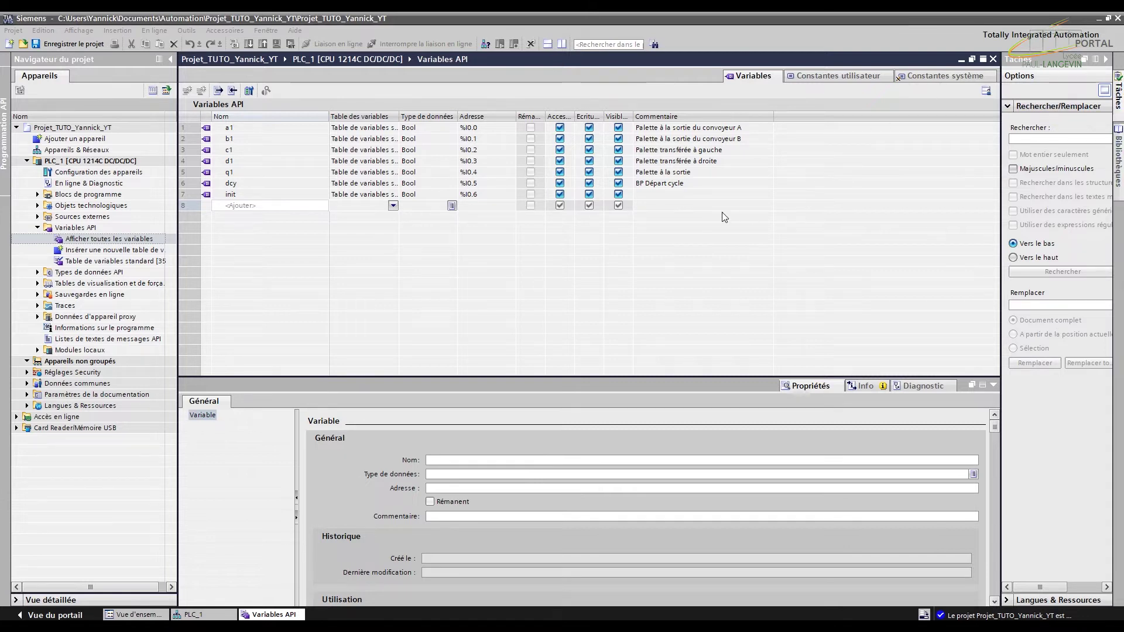
pyautogui.doubleClick(677, 195)
pyautogui.rightClick(677, 196)
pyautogui.click(696, 221)
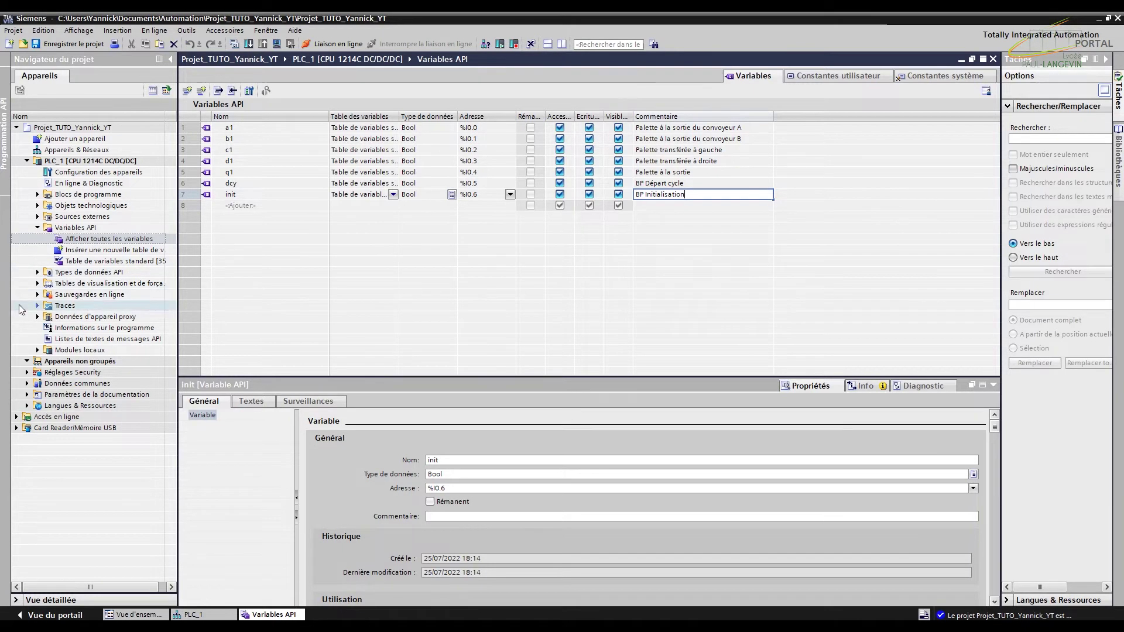
pyautogui.press('Return')
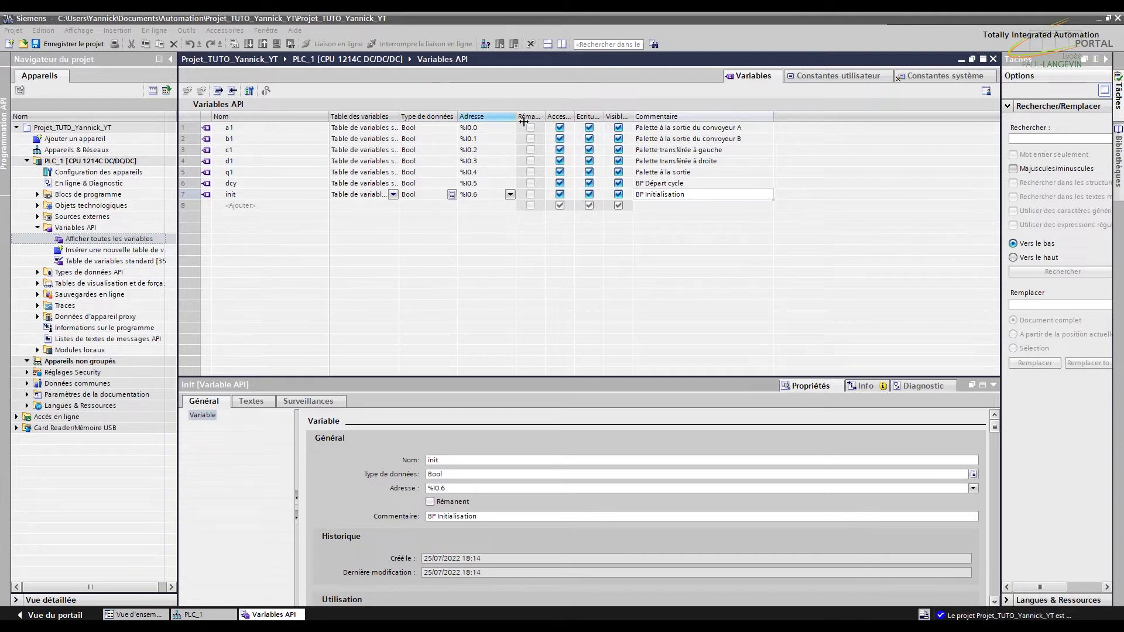
# Create an eighth variable with the comment "Bp arrêt (contact NF)" and name it arrêt
pyautogui.click(650, 206)
pyautogui.rightClick(653, 212)
pyautogui.click(674, 233)
pyautogui.press('Return')
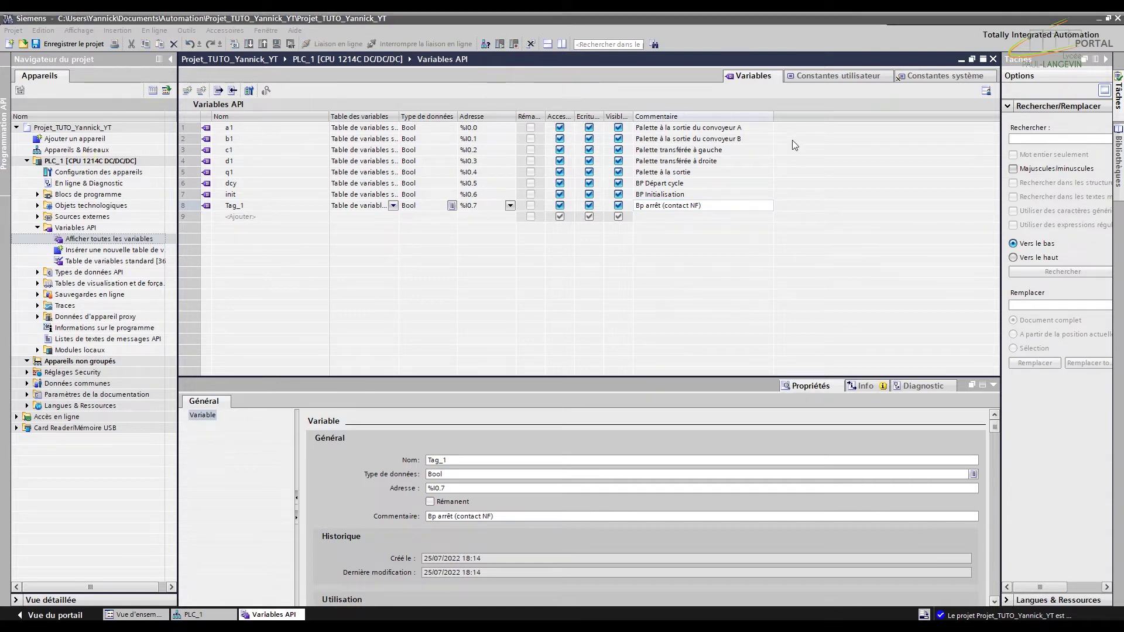
pyautogui.doubleClick(258, 205)
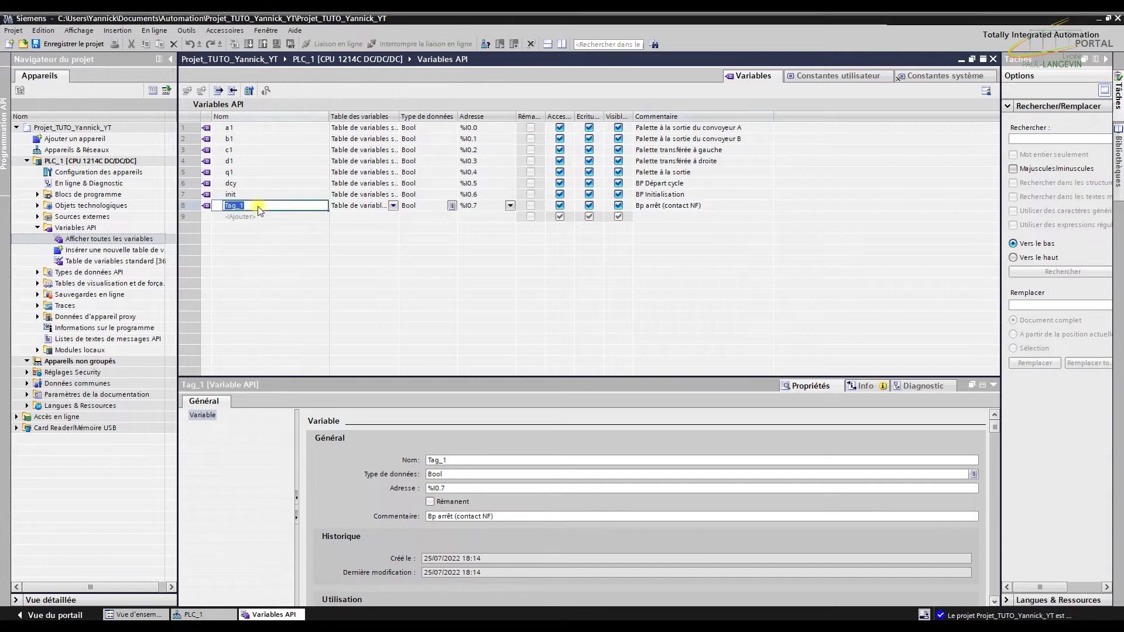
pyautogui.rightClick(237, 204)
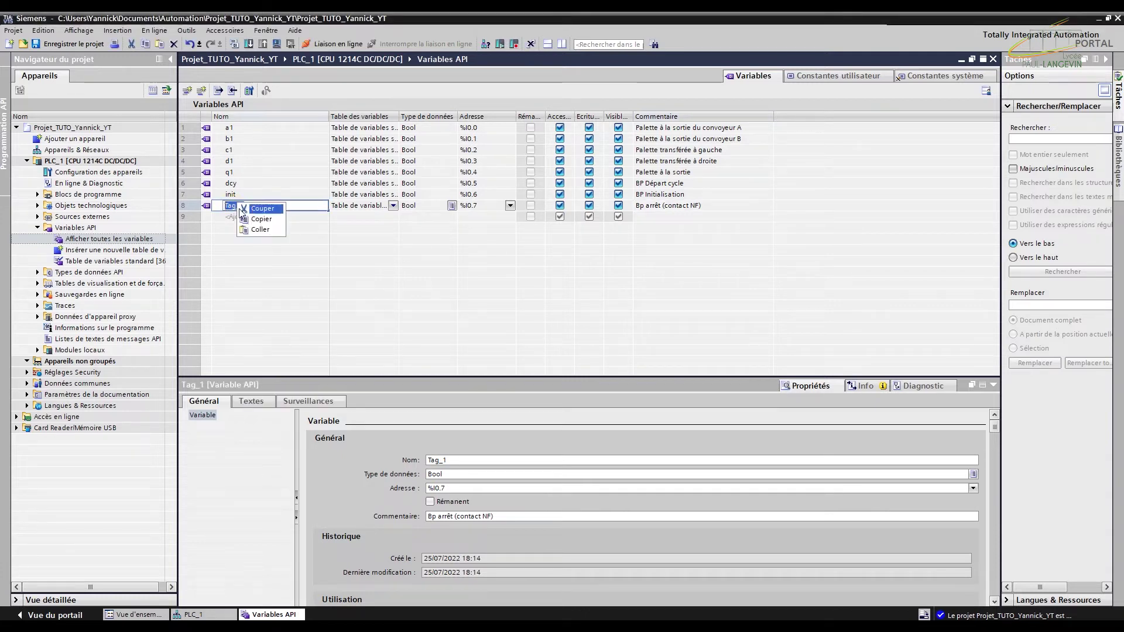
pyautogui.click(252, 218)
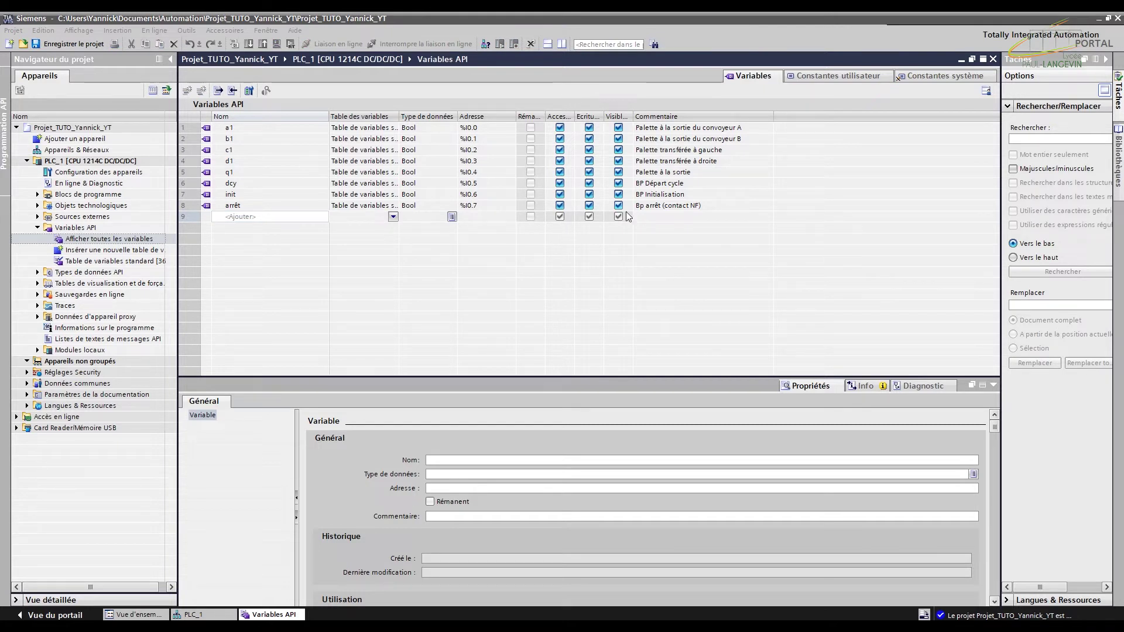
# Create a ninth variable with the comment "BP arrêt d'urgence (contact NF)" and name it AU
pyautogui.click(656, 216)
pyautogui.rightClick(656, 216)
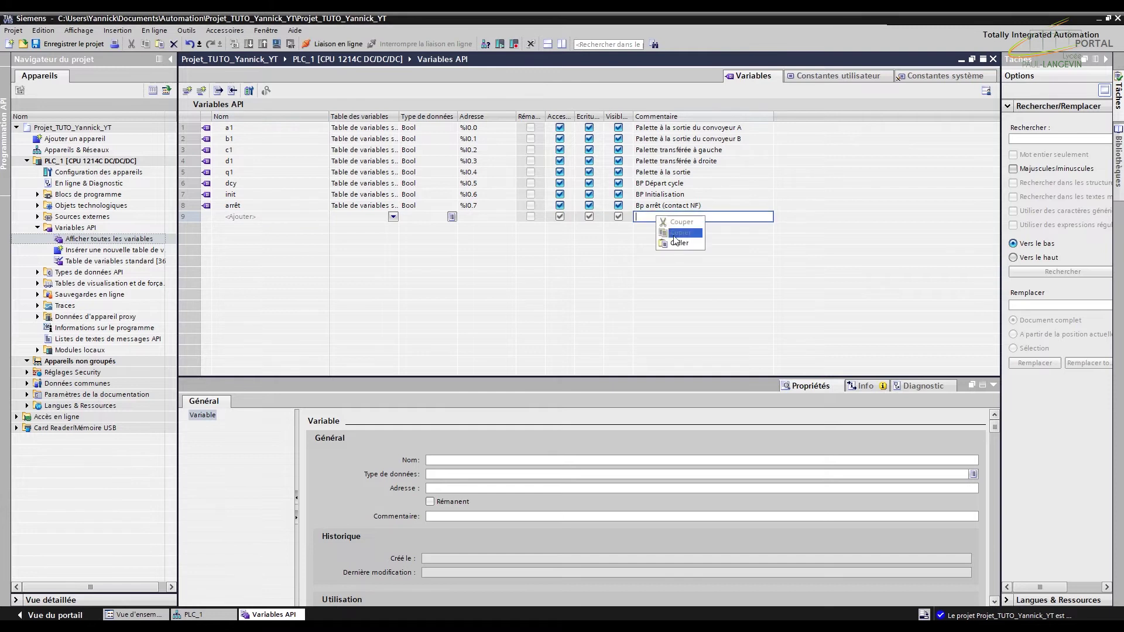
pyautogui.click(676, 243)
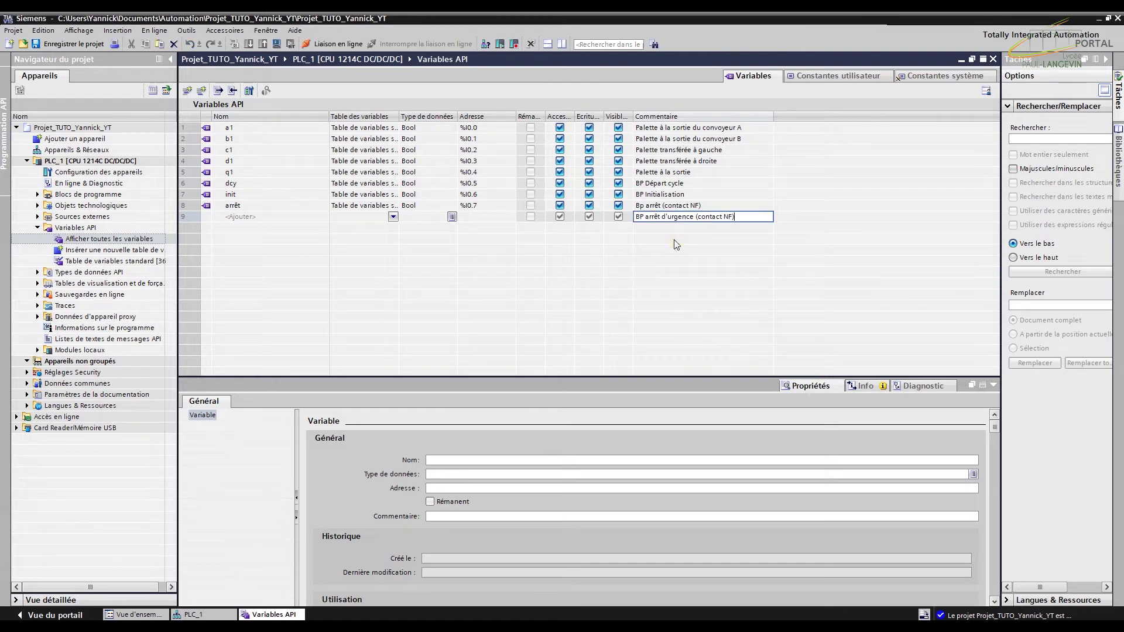
pyautogui.click(266, 217)
pyautogui.click(262, 216)
pyautogui.write('AU')
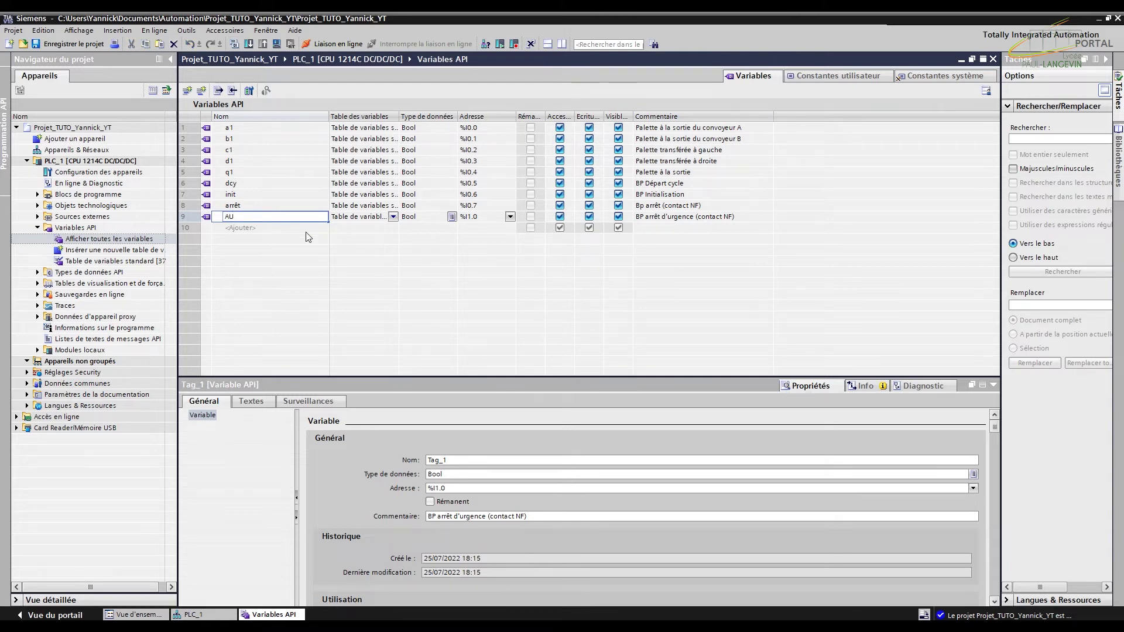
pyautogui.press('Return')
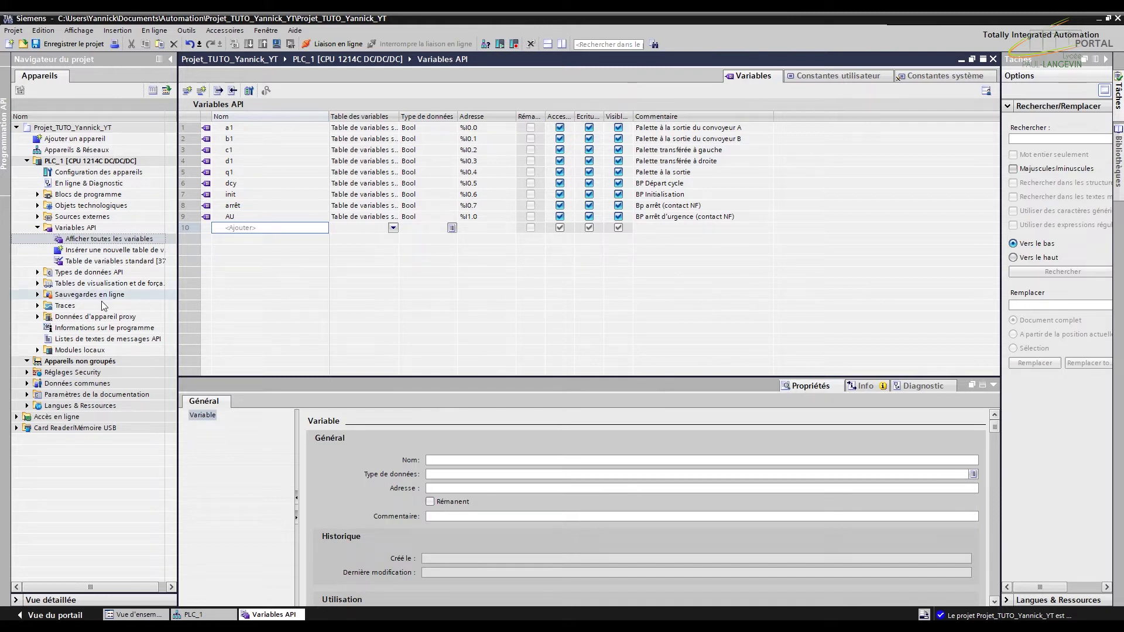
# Add the variable auto with the comment "Commutateur auto/manu"
pyautogui.click(240, 228)
pyautogui.write('au')
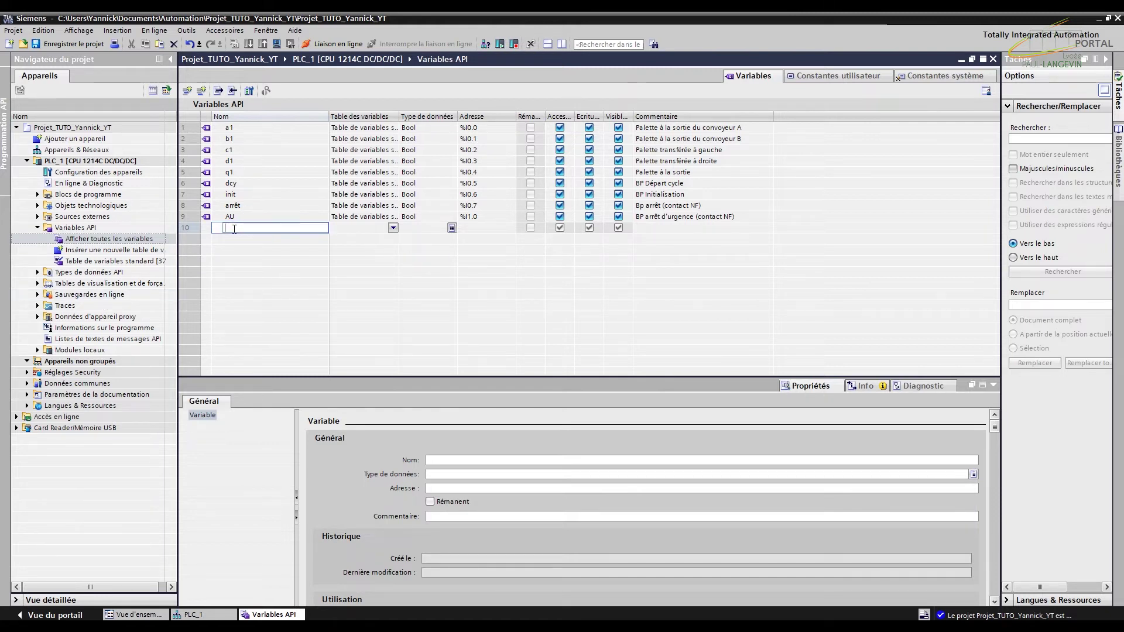
pyautogui.write('to')
pyautogui.press('Return')
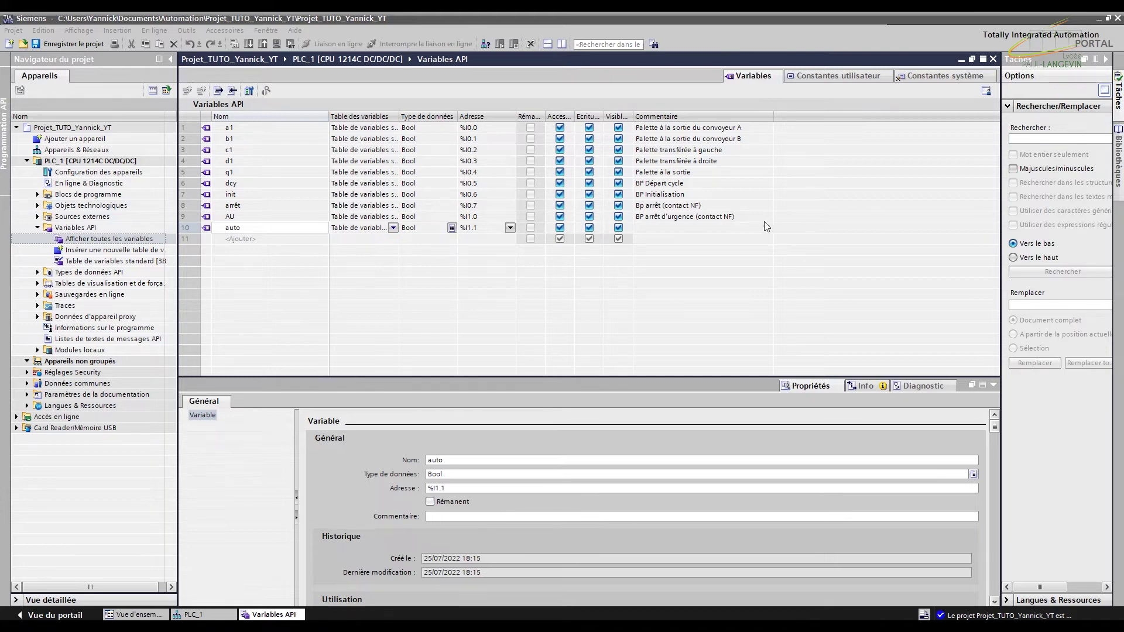
pyautogui.click(685, 230)
pyautogui.write('Commutateur auto/manu')
pyautogui.press('Return')
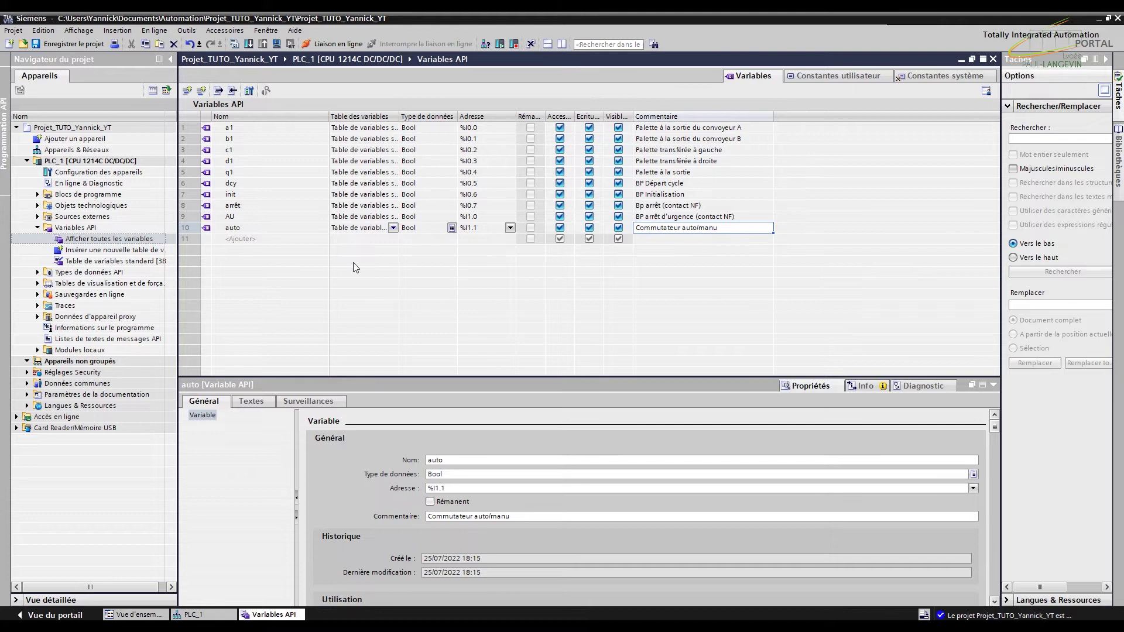
pyautogui.click(508, 242)
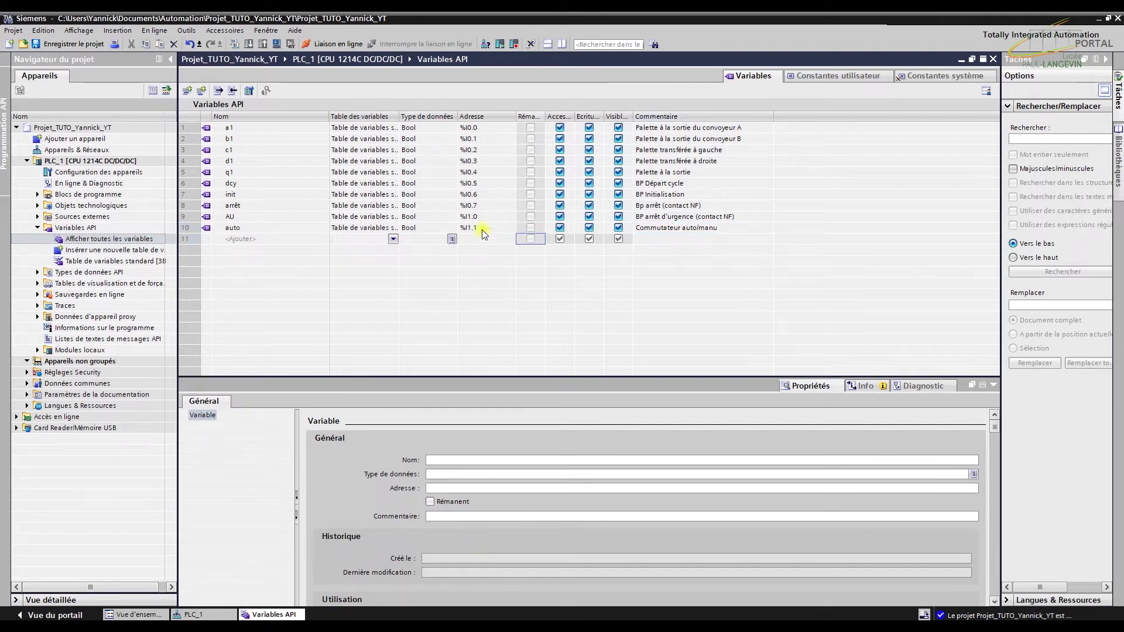
pyautogui.click(480, 129)
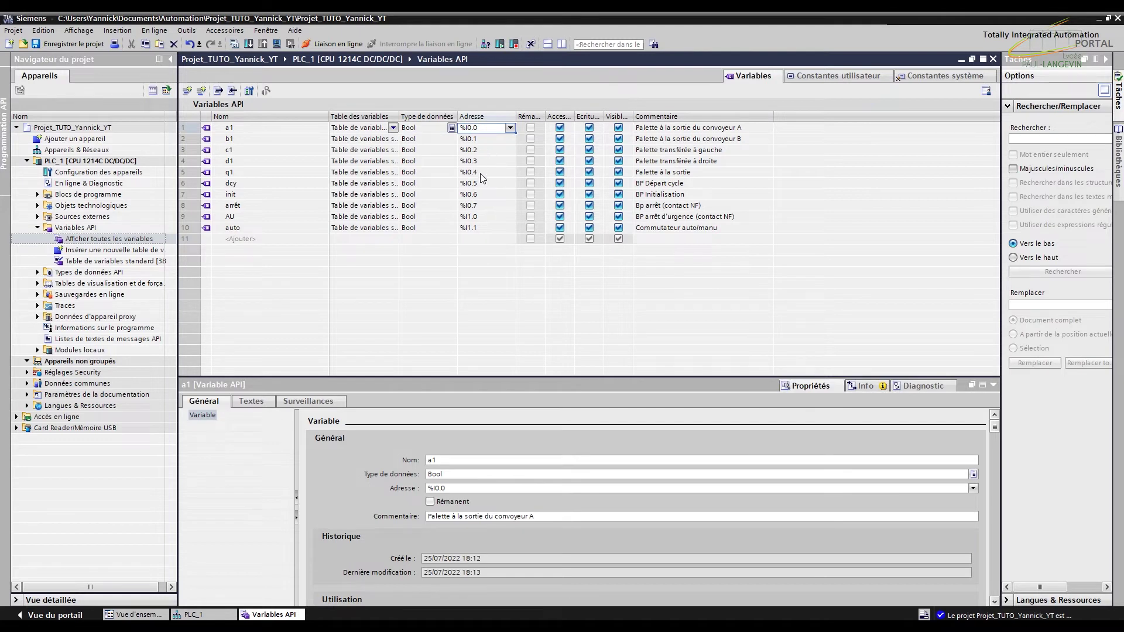
pyautogui.click(484, 205)
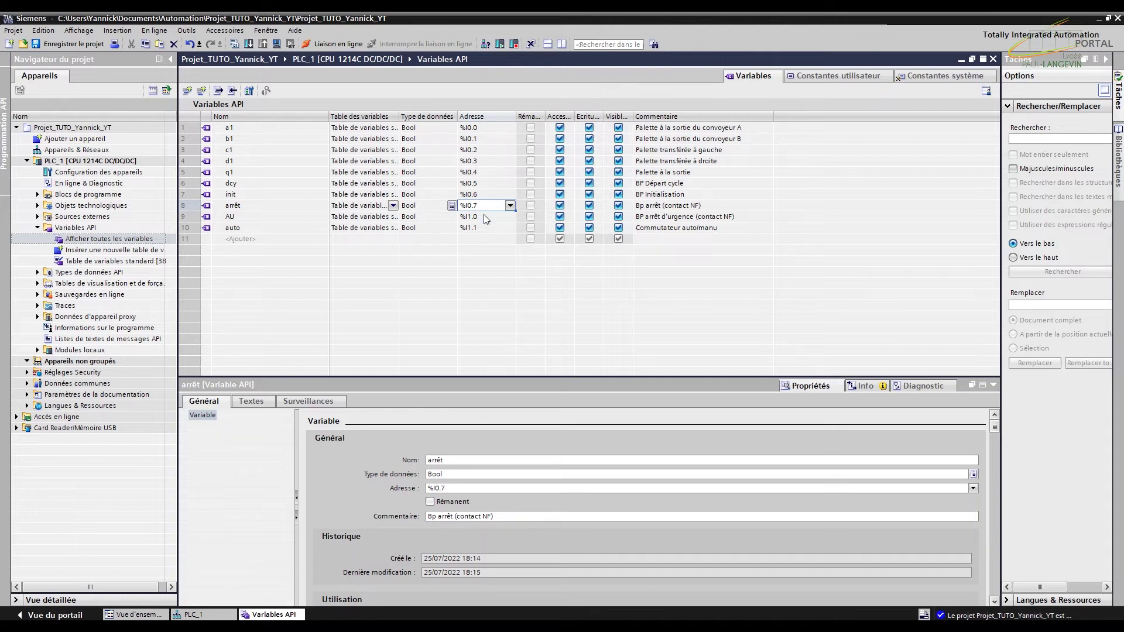
# Add an eleventh variable named CONV_A with the comment "CONVOYEUR A"
pyautogui.click(267, 241)
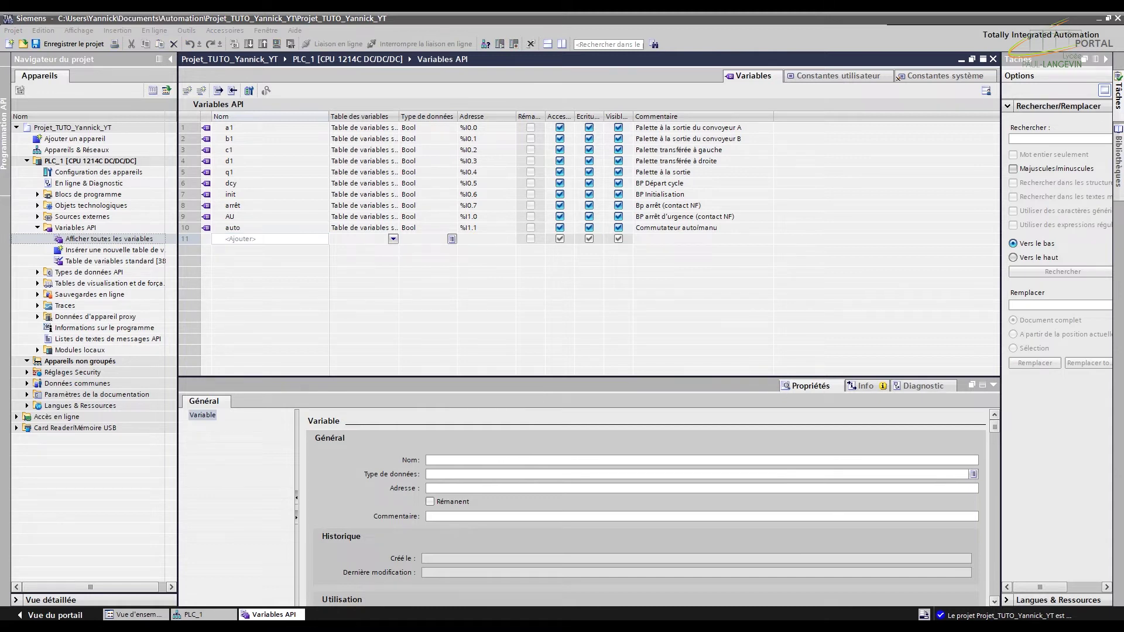
pyautogui.click(263, 239)
pyautogui.rightClick(262, 237)
pyautogui.click(270, 263)
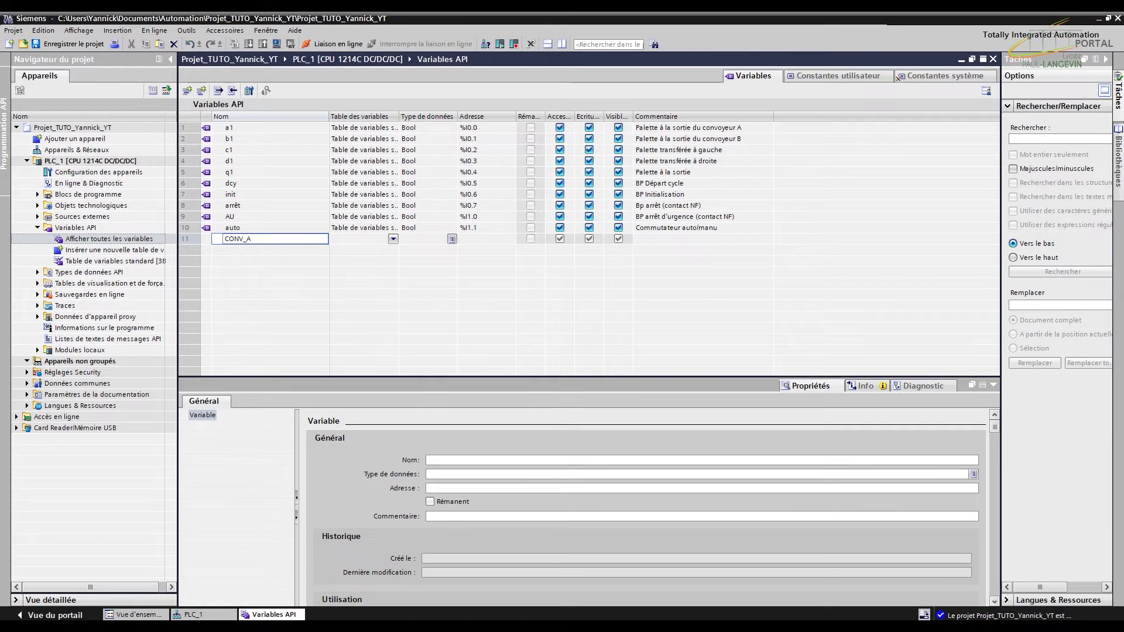
pyautogui.press('Return')
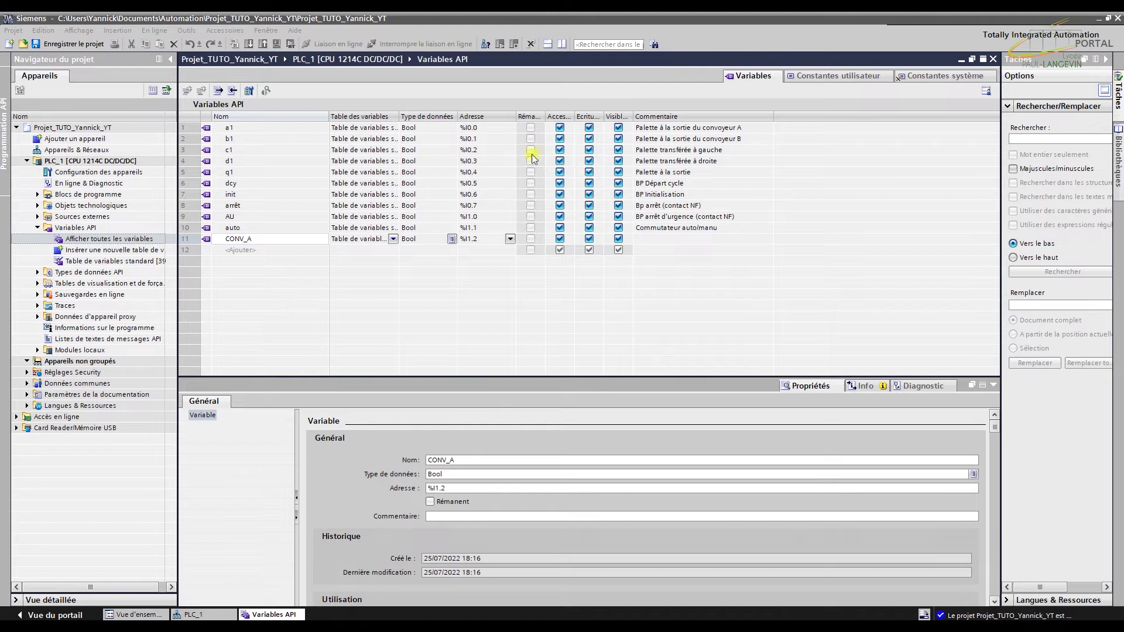
pyautogui.click(676, 243)
pyautogui.rightClick(676, 245)
pyautogui.click(686, 265)
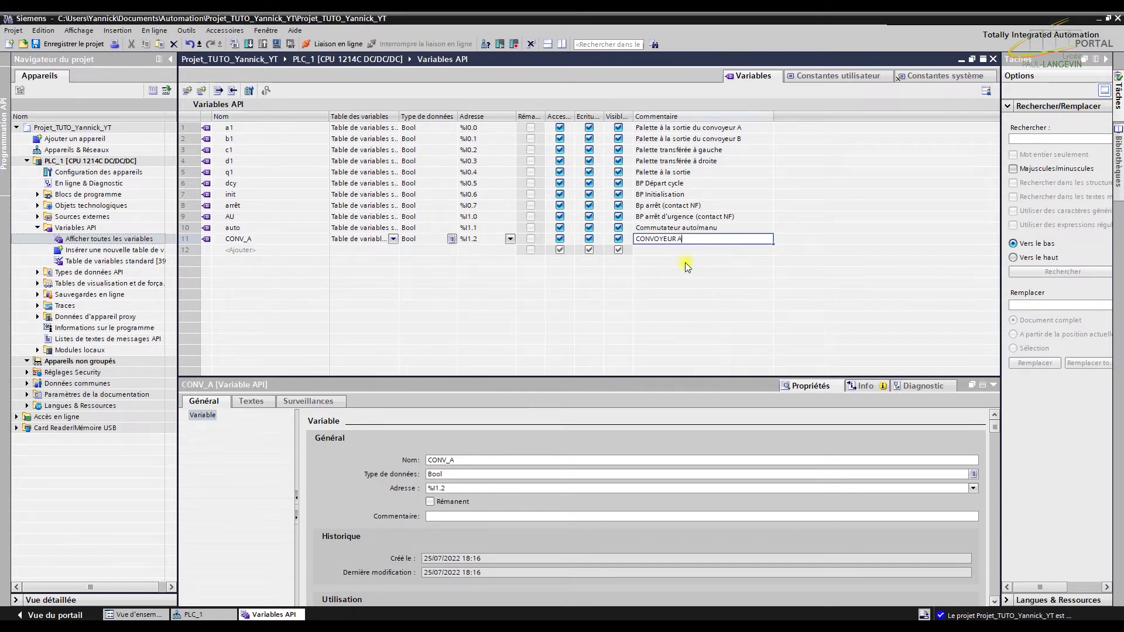
# Set the address of the CONV_A variable to the output %Q0.0
pyautogui.click(482, 238)
pyautogui.click(472, 239)
pyautogui.moveTo(467, 239); pyautogui.dragTo(483, 239)
pyautogui.write('Q0')
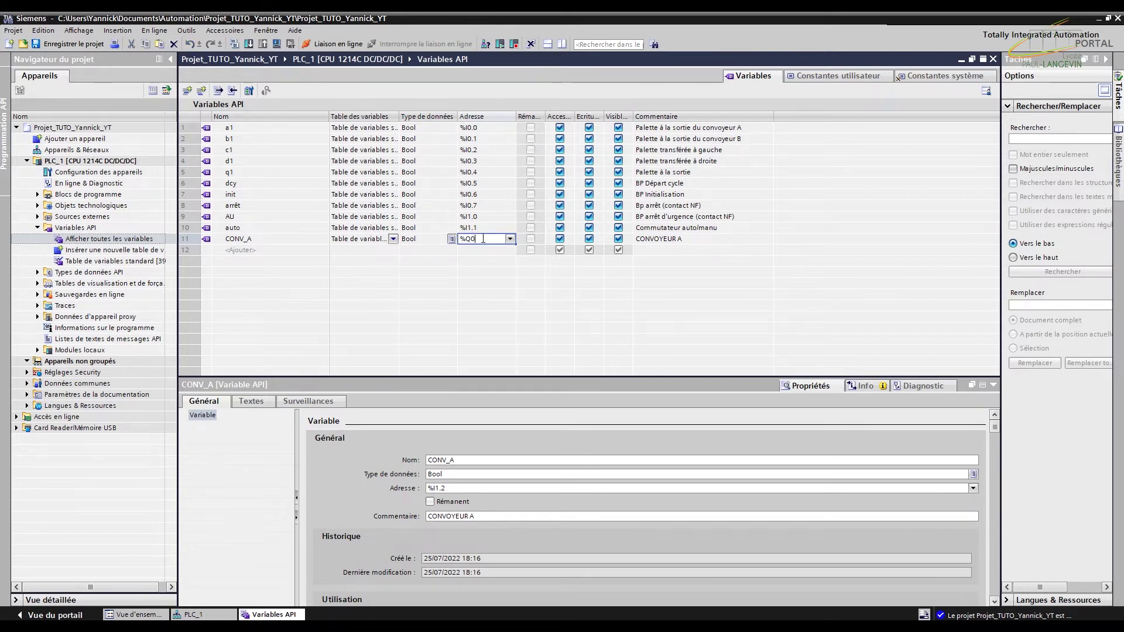
pyautogui.write('0')
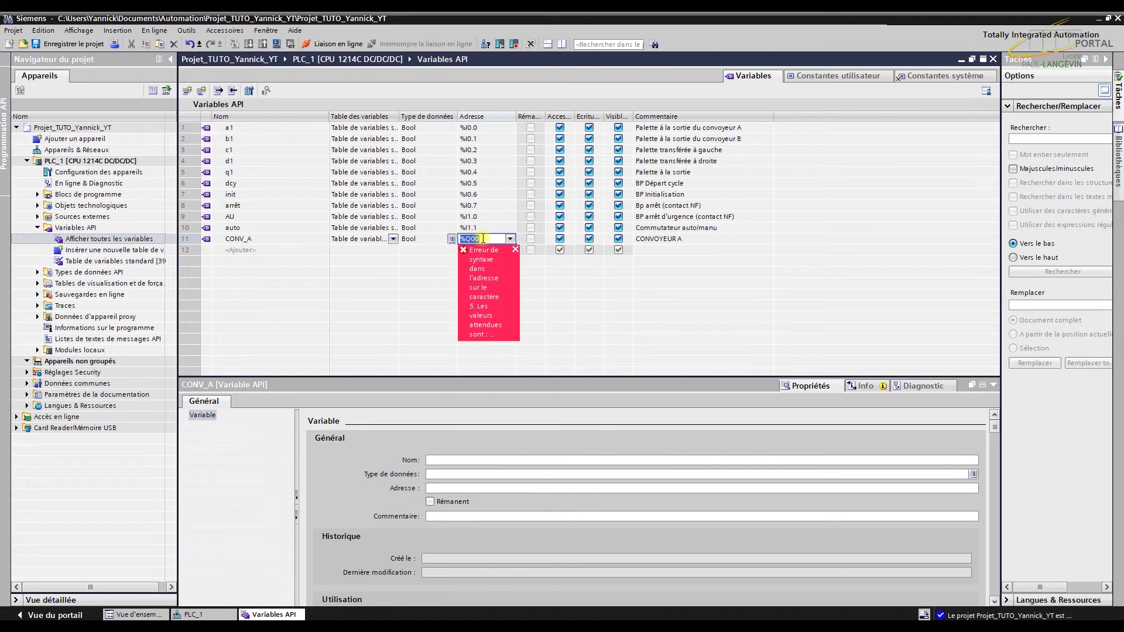
pyautogui.press('BackSpace')
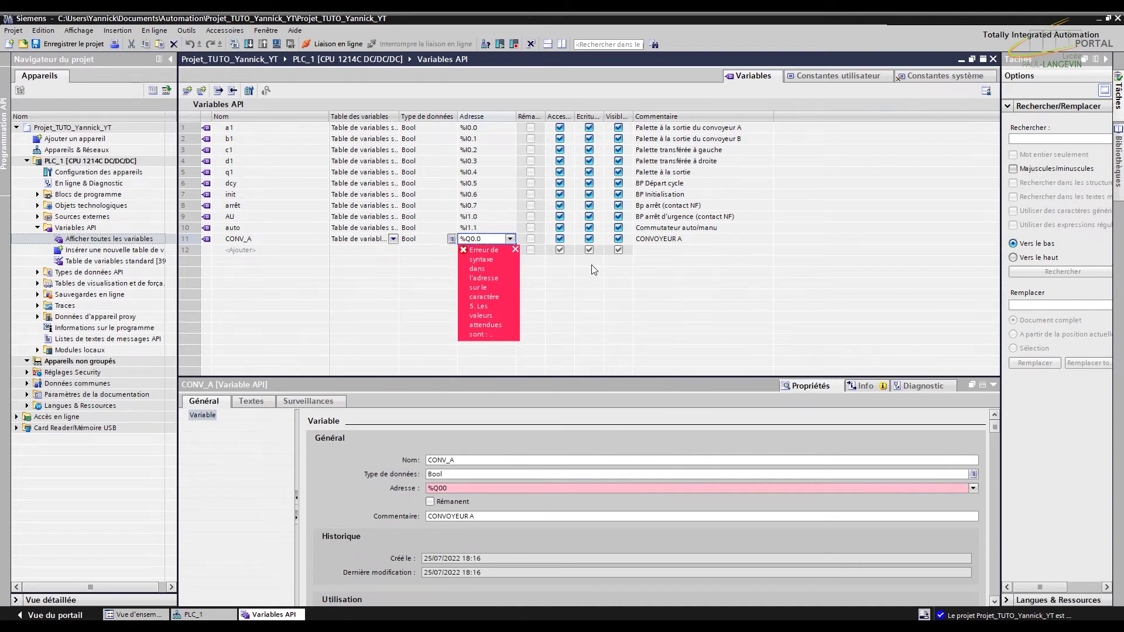
pyautogui.click(648, 244)
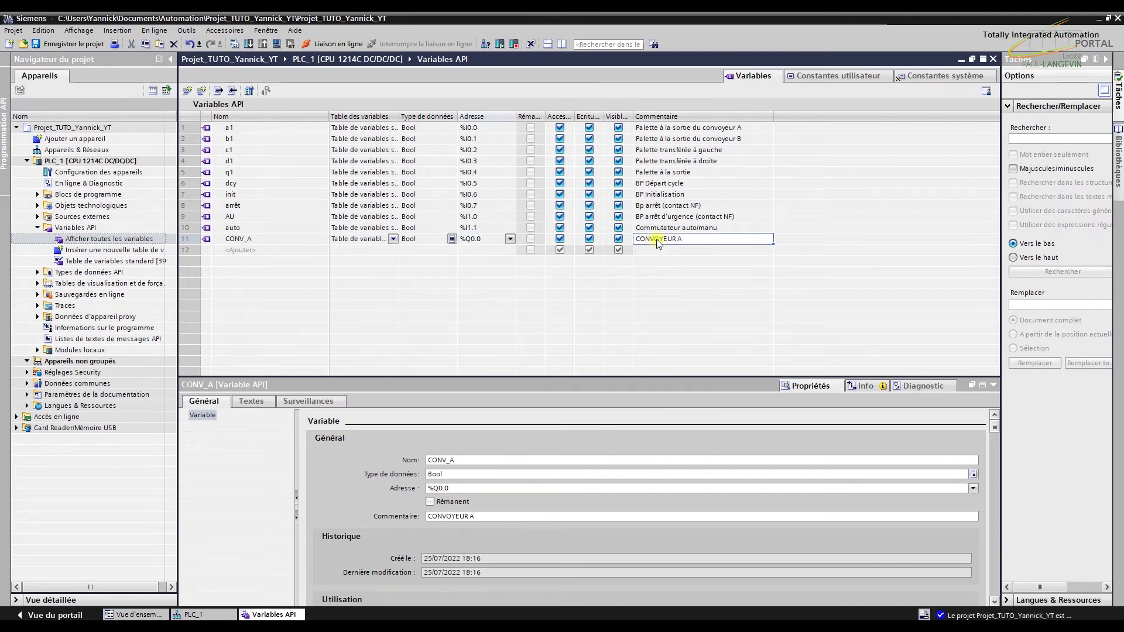
# Copy the CONV_A comment "CONVOYEUR A" into the empty row below to create a twelfth variable
pyautogui.click(647, 243)
pyautogui.hotkey('ctrl', 'c')
pyautogui.rightClick(647, 244)
pyautogui.click(661, 259)
pyautogui.click(653, 248)
pyautogui.click(653, 248)
pyautogui.rightClick(654, 252)
pyautogui.click(677, 276)
# Name the twelfth variable CONV_B, based on a copy of the CONV_A name
pyautogui.doubleClick(263, 239)
pyautogui.hotkey('ctrl', 'c')
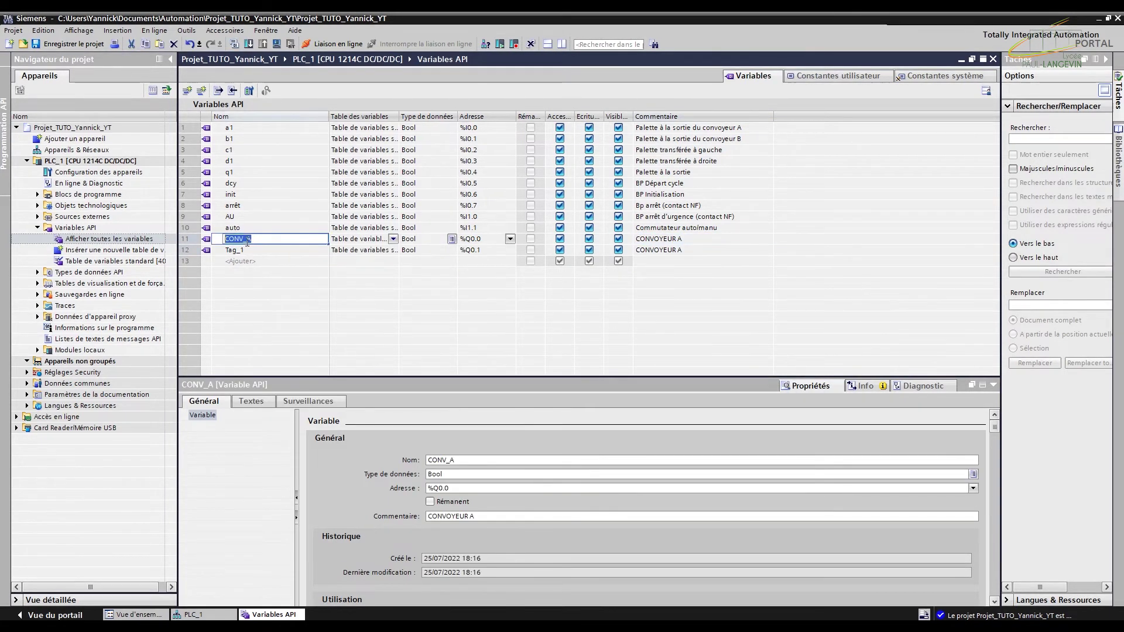
pyautogui.rightClick(237, 241)
pyautogui.click(251, 256)
pyautogui.doubleClick(244, 250)
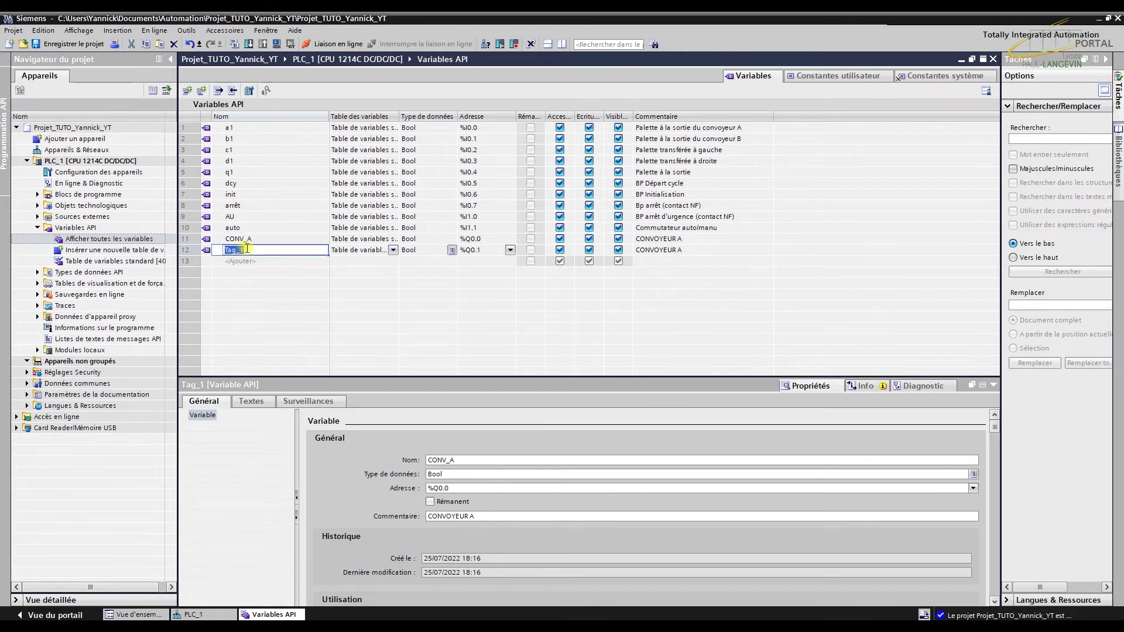
pyautogui.hotkey('ctrl', 'v')
pyautogui.press('BackSpace')
pyautogui.write('B')
pyautogui.press('Return')
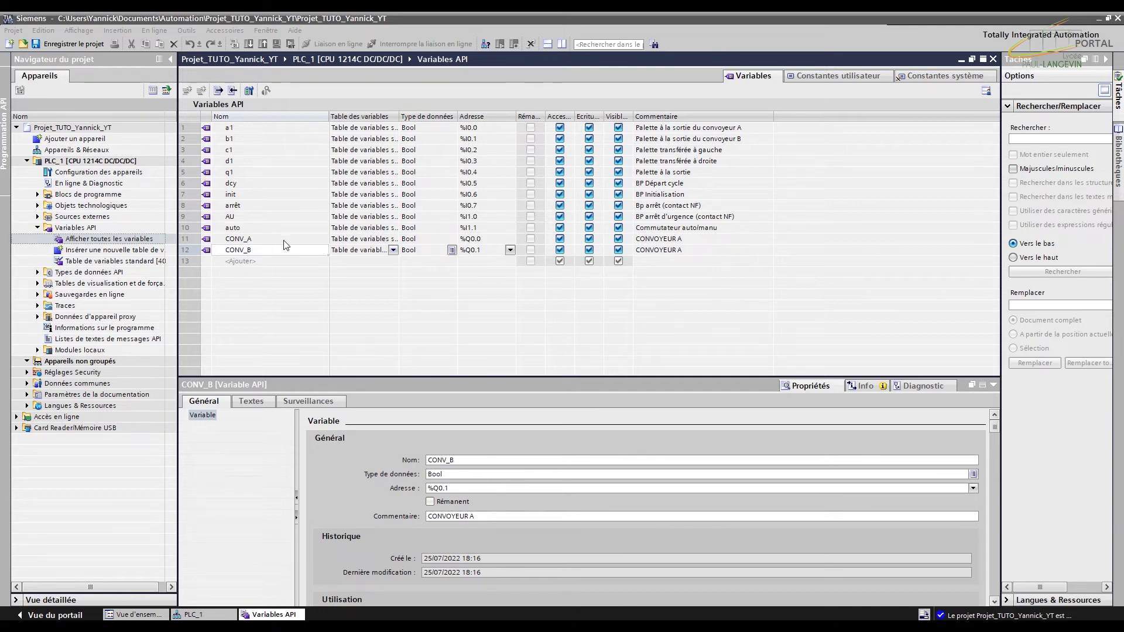
# Add a thirteenth variable named CHARGEMENT C with the comment "CHARG_C"
pyautogui.doubleClick(247, 262)
pyautogui.rightClick(246, 265)
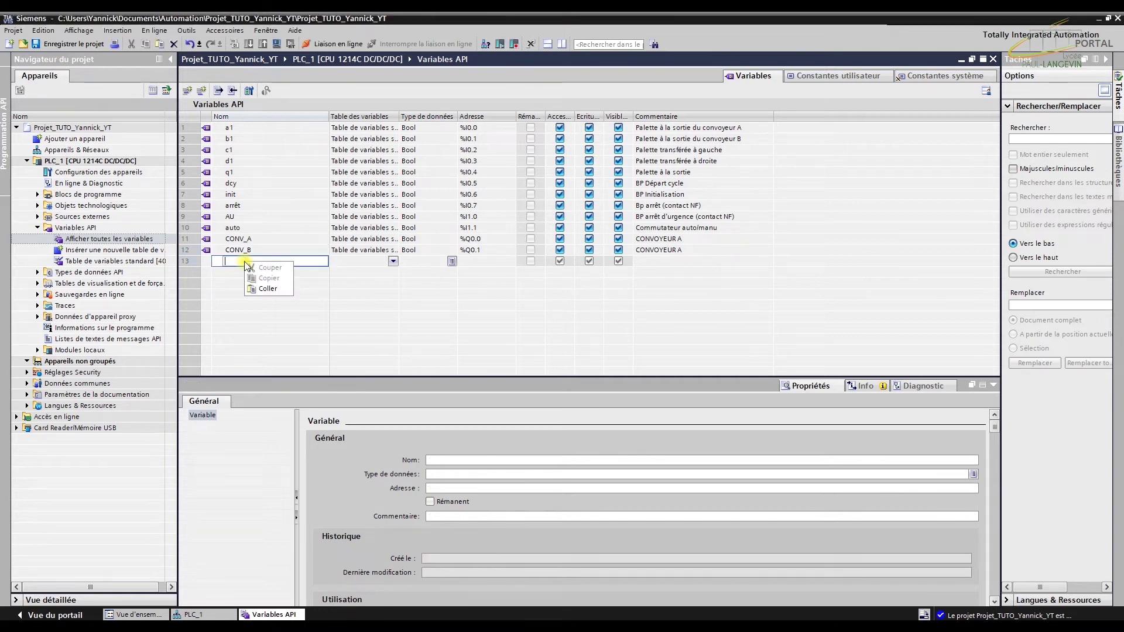
pyautogui.click(267, 288)
pyautogui.press('Return')
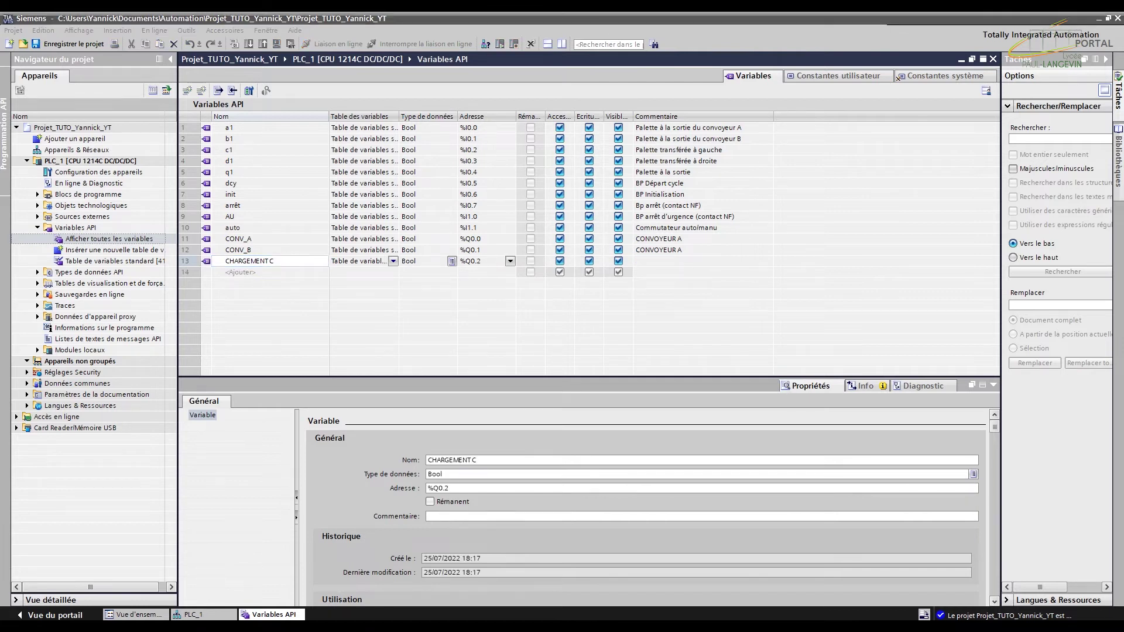
pyautogui.doubleClick(658, 261)
pyautogui.rightClick(660, 262)
pyautogui.click(673, 287)
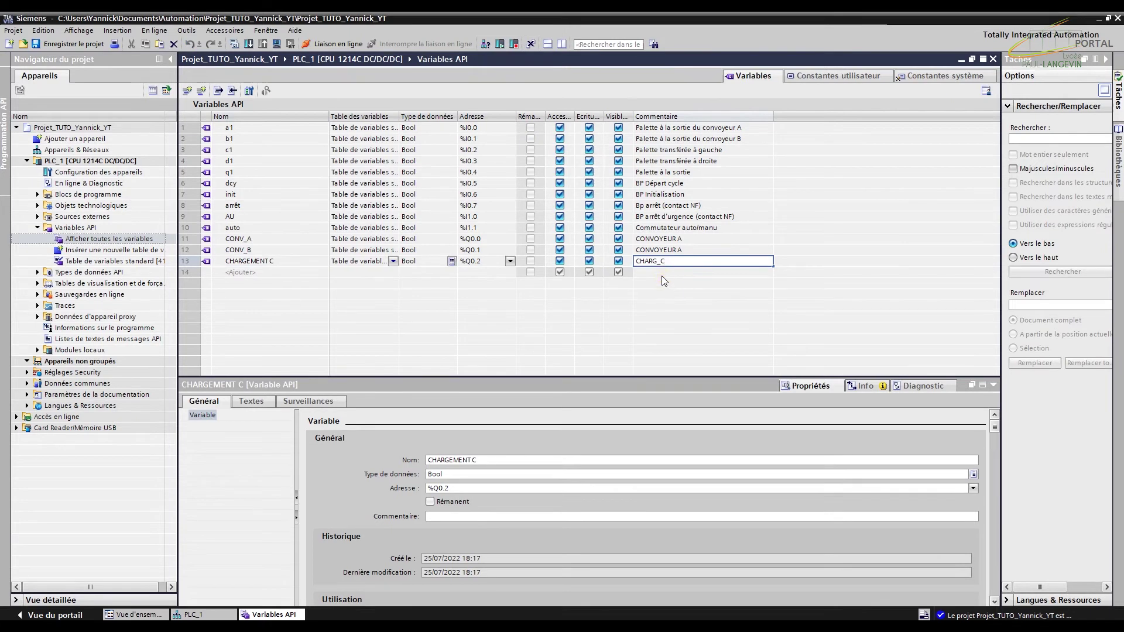
# Create a fourteenth variable with the comment "CHARG_C" and name it CHARGEMENT D, based on a copy of the CHARGEMENT C name
pyautogui.doubleClick(662, 275)
pyautogui.rightClick(662, 275)
pyautogui.click(680, 303)
pyautogui.doubleClick(277, 262)
pyautogui.hotkey('ctrl', 'c')
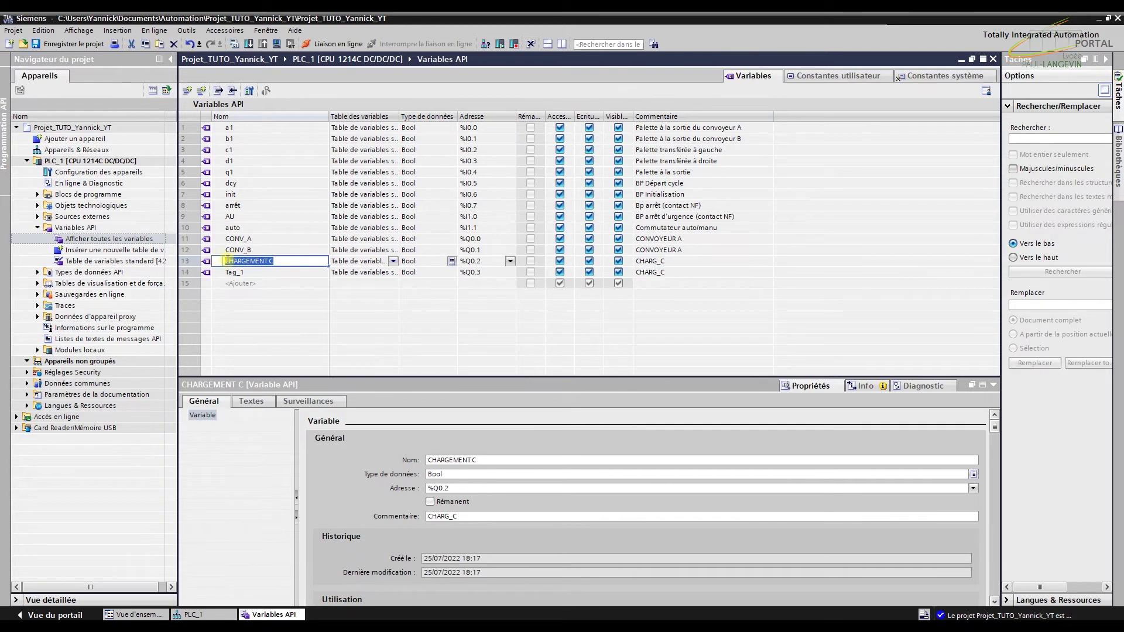
pyautogui.doubleClick(234, 273)
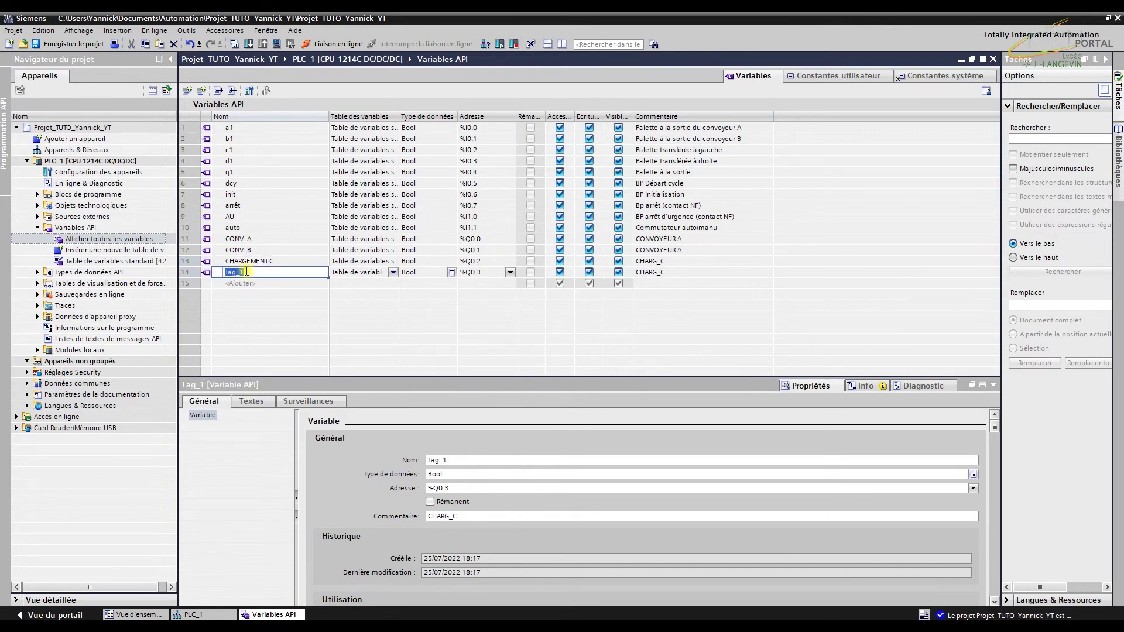
pyautogui.rightClick(243, 274)
pyautogui.click(263, 299)
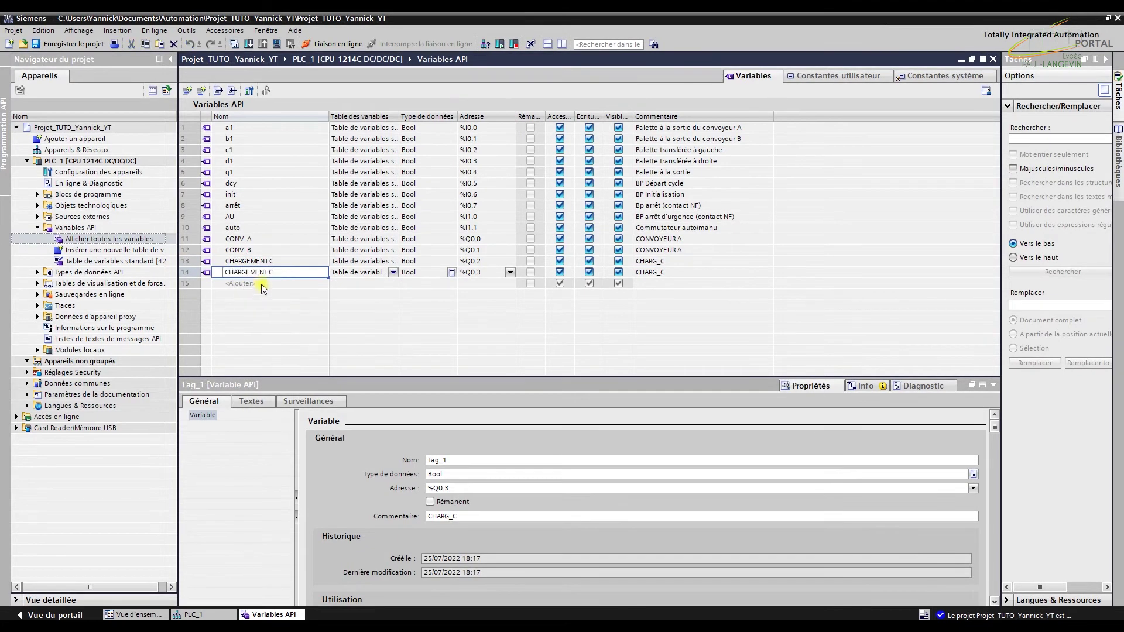
pyautogui.press('BackSpace')
pyautogui.write('D')
pyautogui.press('Return')
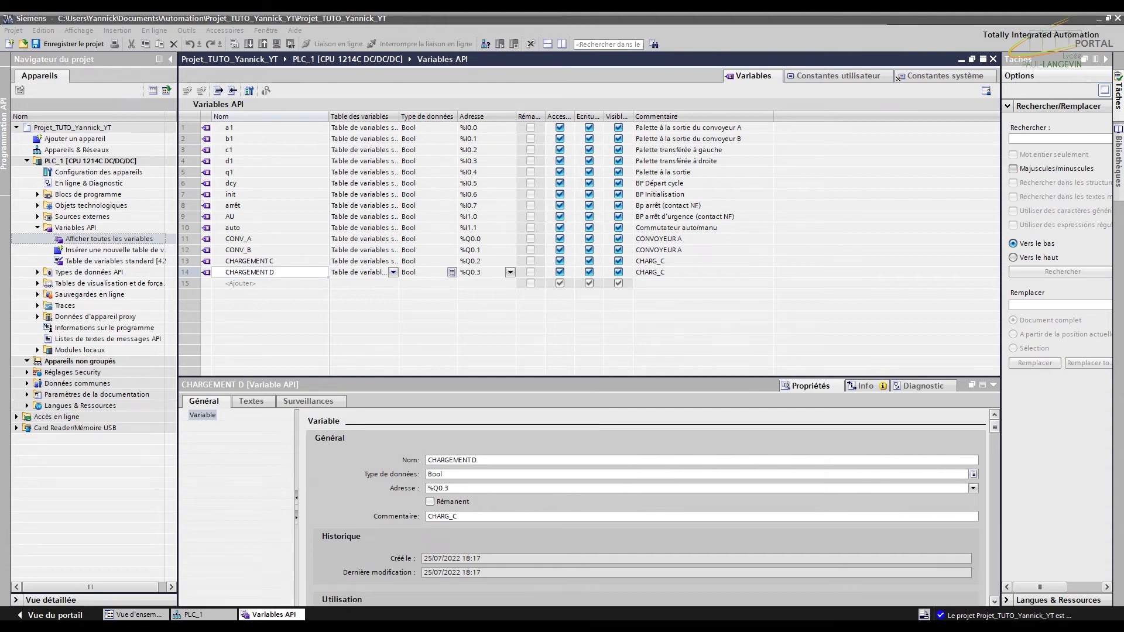
# Create a fifteenth variable with the comment "TRANSFERER A GAUCHE C"
pyautogui.click(243, 287)
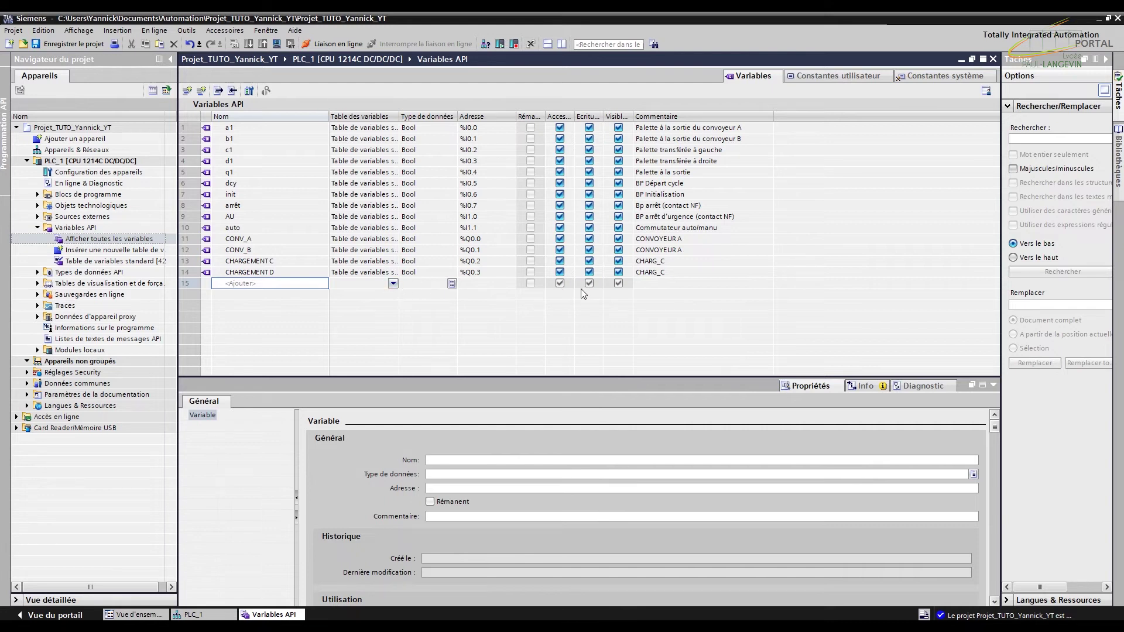
pyautogui.click(648, 287)
pyautogui.rightClick(644, 284)
pyautogui.click(668, 310)
# Copy the name CHARGEMENT C and append it to the "CHARG_C" comment of the same variable
pyautogui.click(276, 262)
pyautogui.click(248, 262)
pyautogui.moveTo(272, 262); pyautogui.dragTo(225, 261)
pyautogui.hotkey('ctrl', 'c')
pyautogui.rightClick(250, 262)
pyautogui.click(273, 278)
pyautogui.click(672, 262)
pyautogui.click(672, 261)
pyautogui.rightClick(673, 261)
pyautogui.click(691, 288)
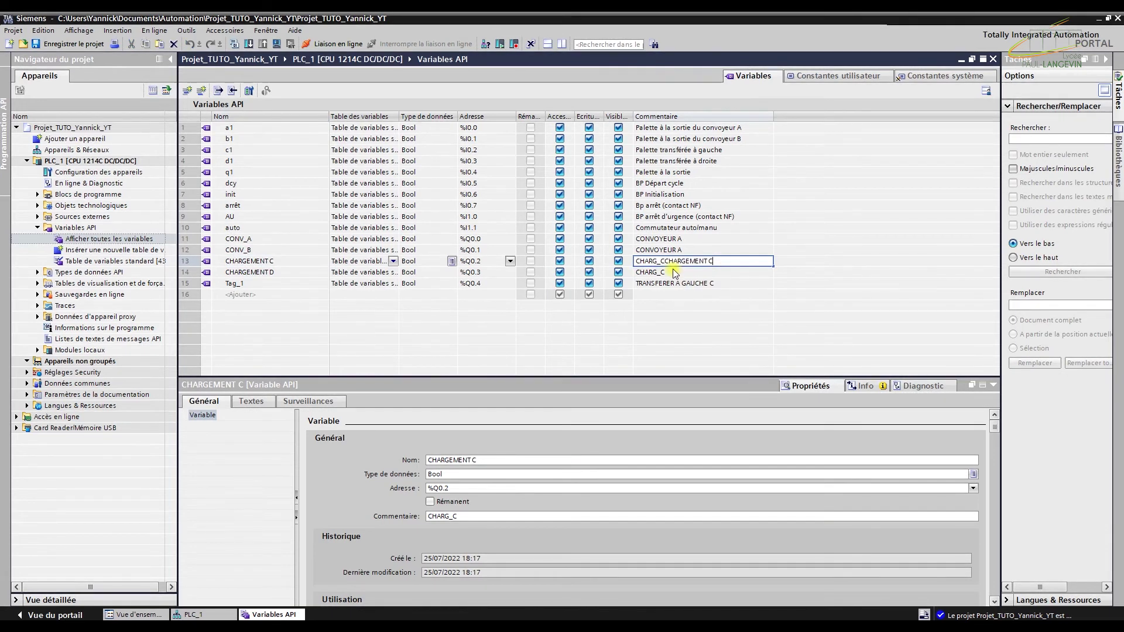
# Copy CHARG_C from the thirteenth variable's comment and rename that variable CHARG_C
pyautogui.moveTo(665, 262); pyautogui.dragTo(635, 261)
pyautogui.hotkey('ctrl', 'c')
pyautogui.rightClick(652, 261)
pyautogui.click(668, 279)
pyautogui.click(280, 261)
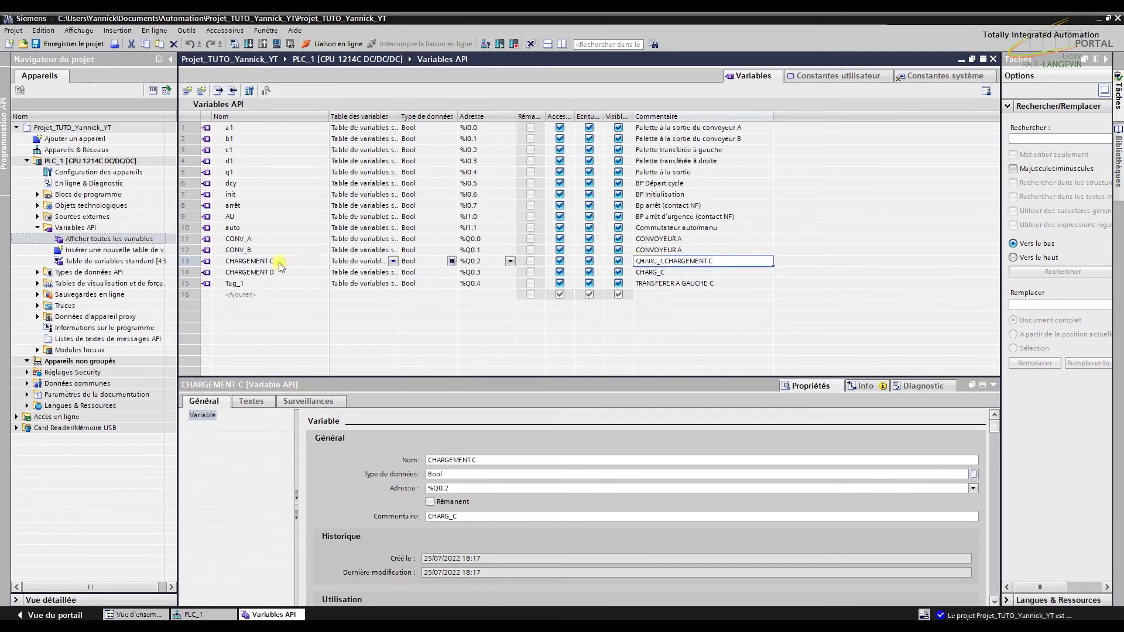
pyautogui.click(279, 262)
pyautogui.rightClick(248, 261)
pyautogui.click(284, 276)
# Change the fourteenth variable's comment to "CHARGEMENT D", copied from its name, and remove the old CHARG_C text
pyautogui.click(284, 276)
pyautogui.click(275, 274)
pyautogui.hotkey('ctrl', 'c')
pyautogui.rightClick(243, 273)
pyautogui.click(266, 287)
pyautogui.doubleClick(680, 272)
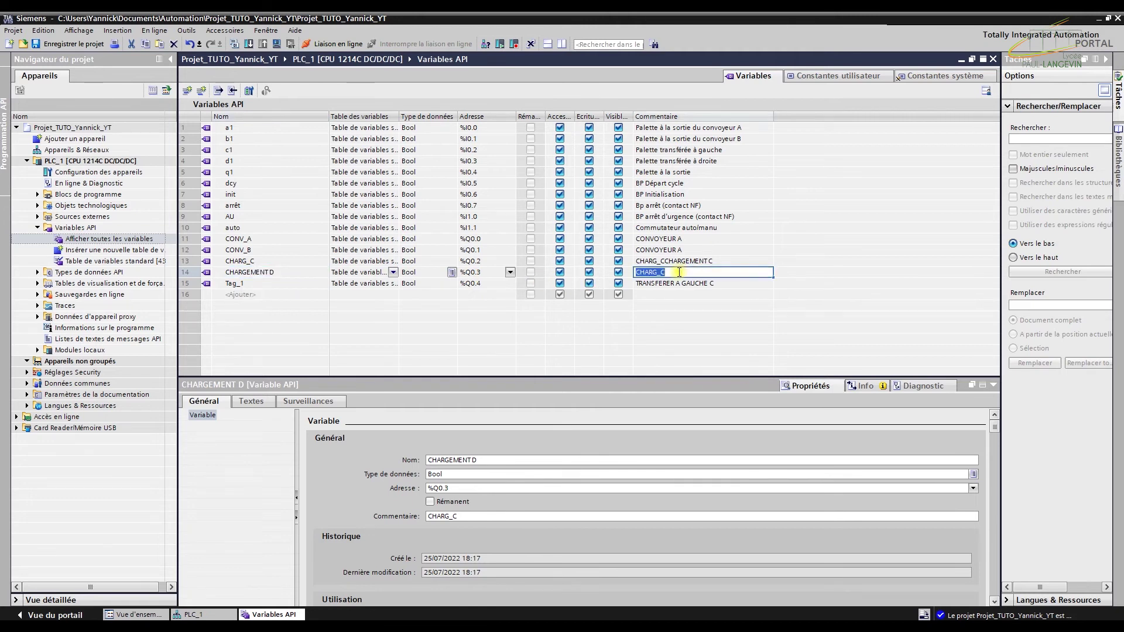
pyautogui.rightClick(679, 273)
pyautogui.click(691, 296)
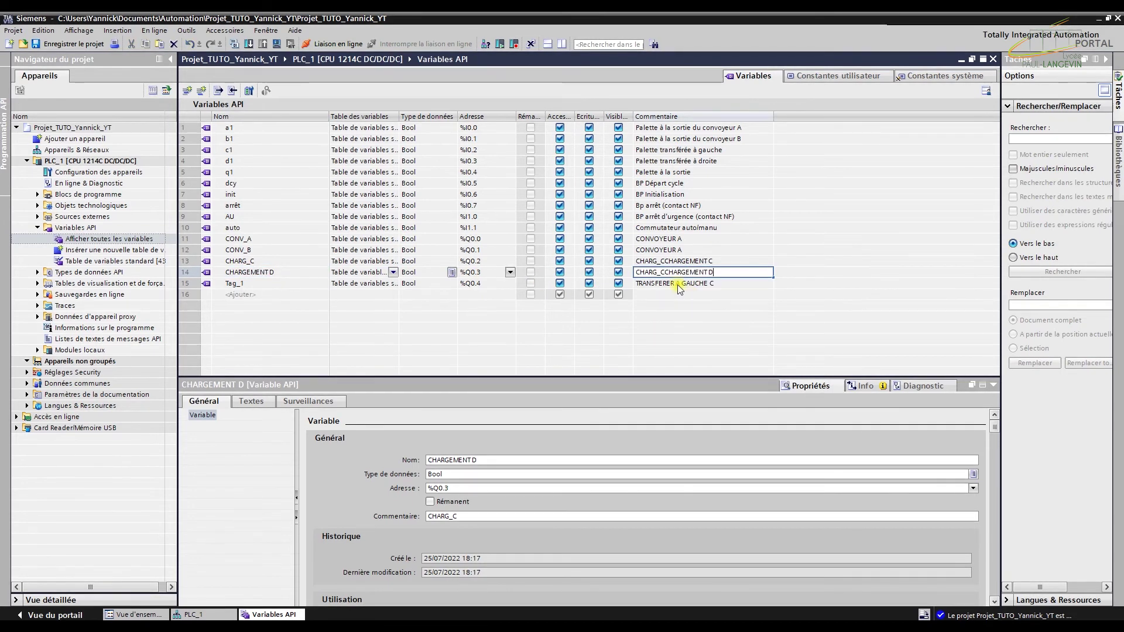
pyautogui.moveTo(665, 273); pyautogui.dragTo(634, 272)
pyautogui.rightClick(649, 274)
pyautogui.click(671, 277)
# Rename the CHARGEMENT D variable as CHARG_D
pyautogui.moveTo(273, 273); pyautogui.dragTo(226, 273)
pyautogui.rightClick(232, 270)
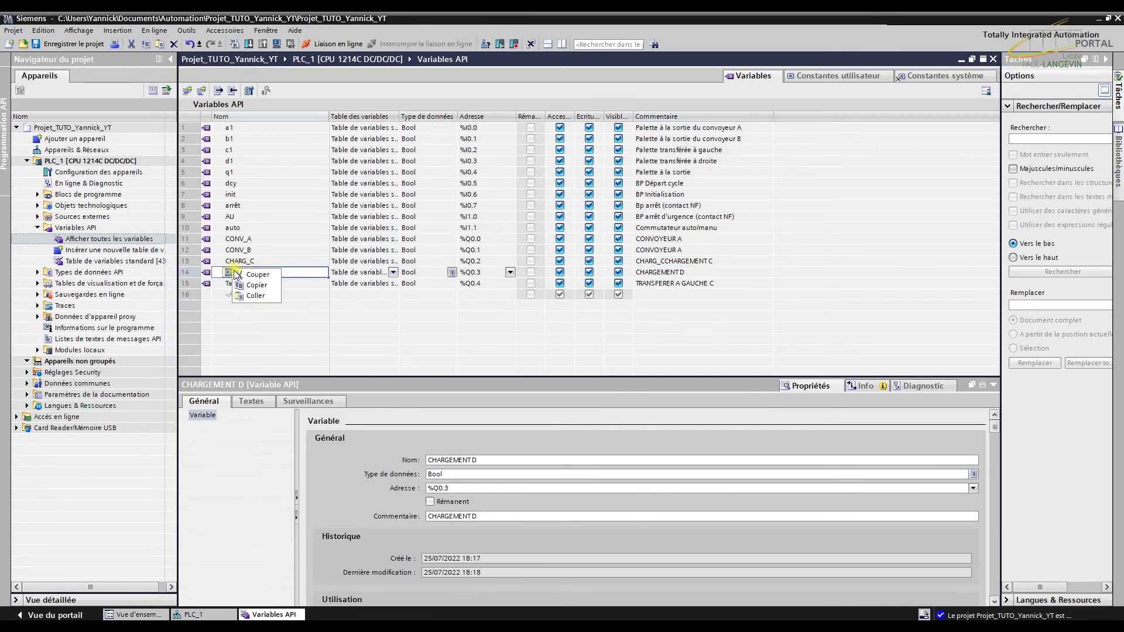
pyautogui.click(255, 295)
pyautogui.press('BackSpace')
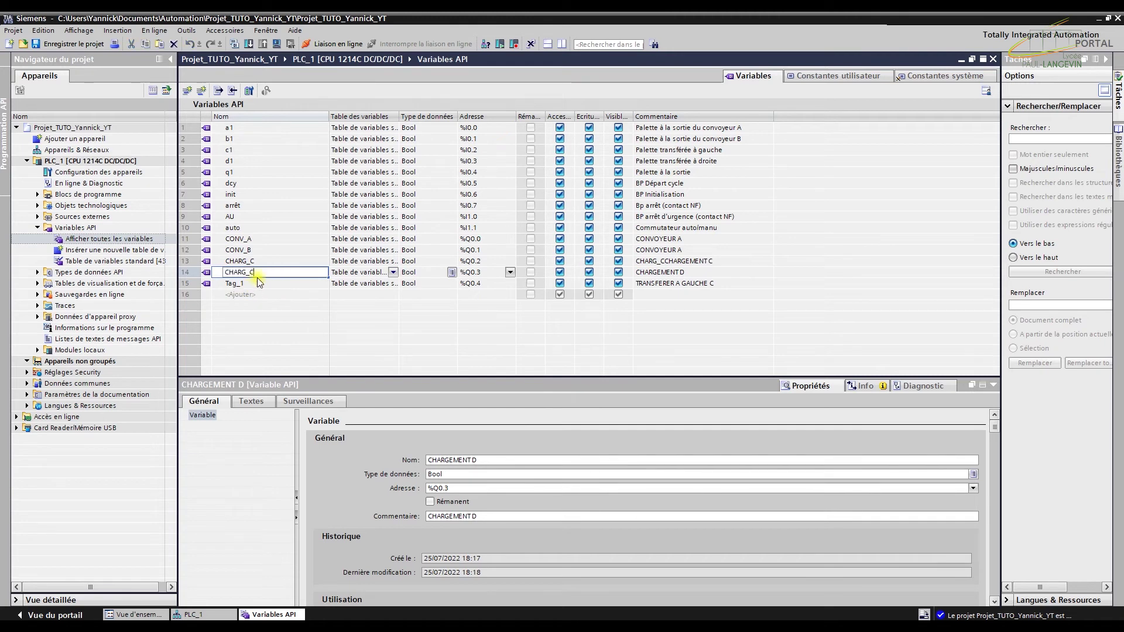
pyautogui.write('D')
pyautogui.click(679, 284)
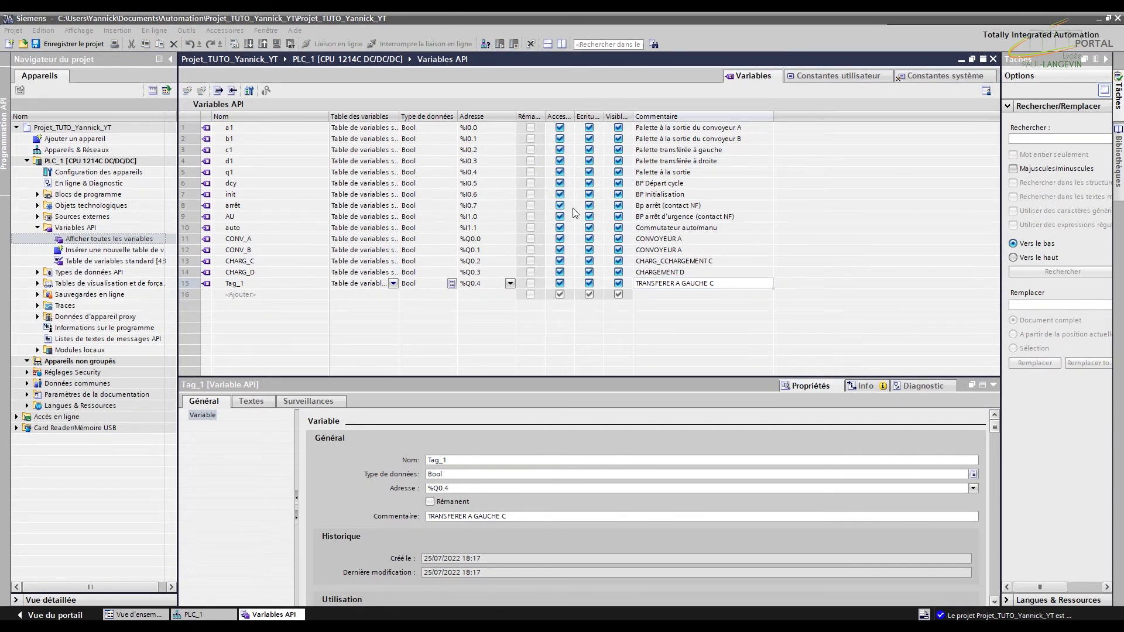
# Name the fifteenth variable TRANSFG_G
pyautogui.click(282, 284)
pyautogui.write('TRANSFG_G')
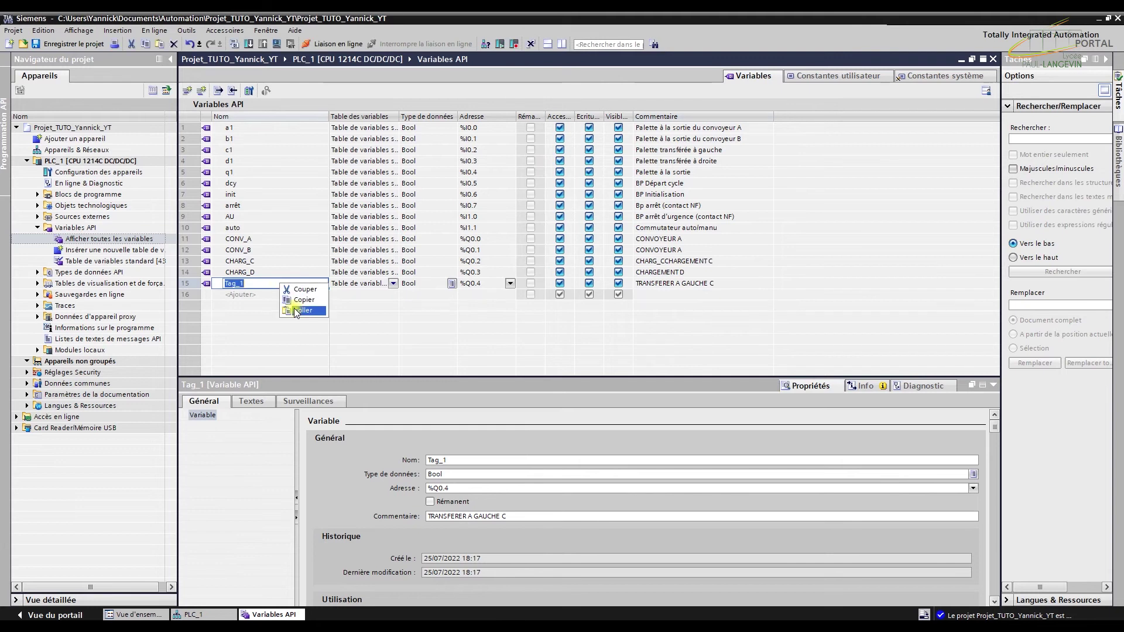
pyautogui.press('Return')
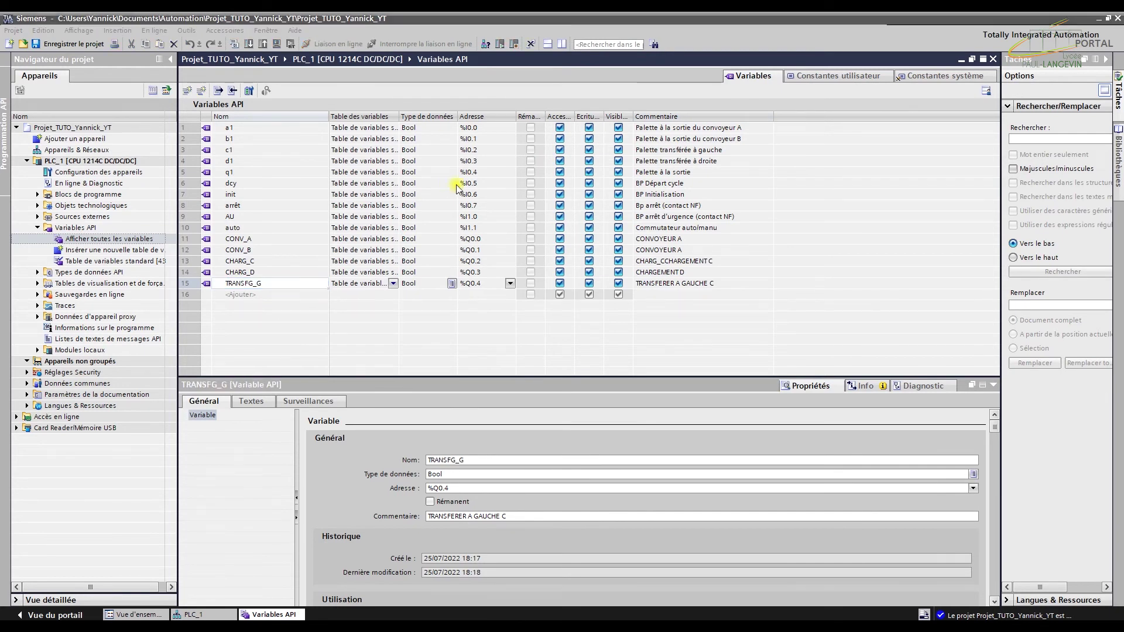
# Add a sixteenth variable named TRANSFG_D with the comment "TRANSFG_D"
pyautogui.click(251, 295)
pyautogui.rightClick(246, 294)
pyautogui.click(267, 319)
pyautogui.press('Return')
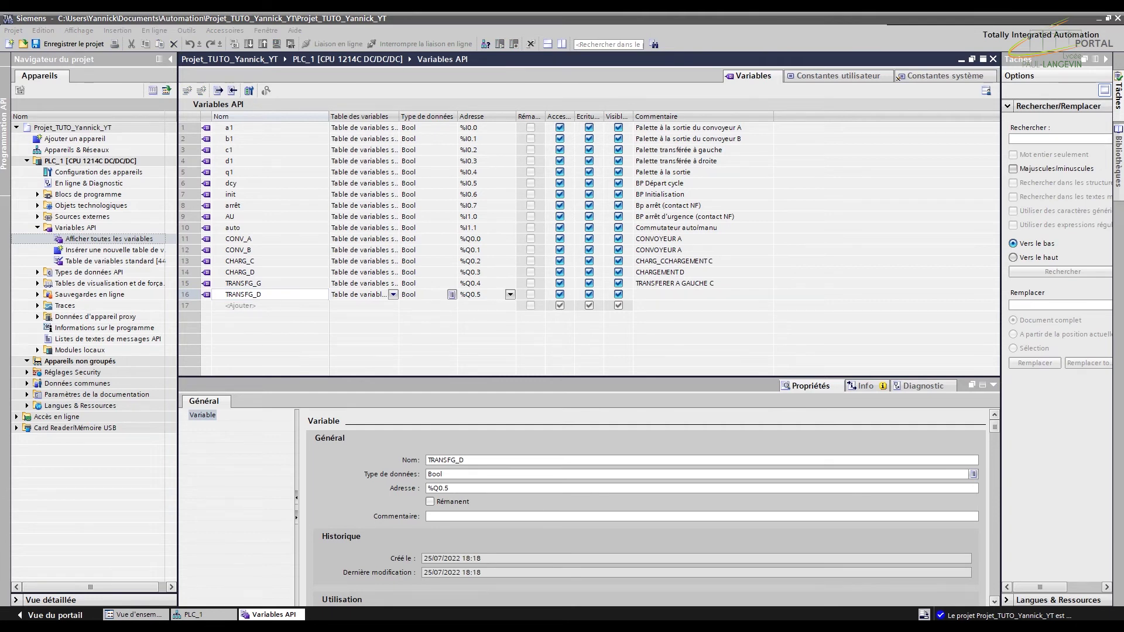
pyautogui.click(663, 294)
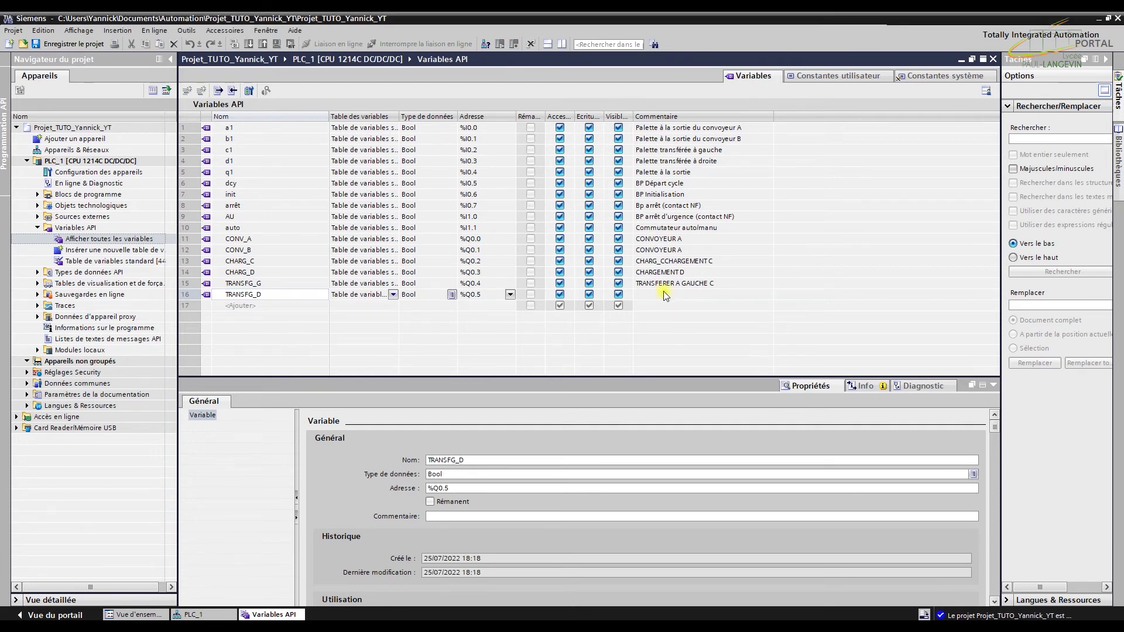
pyautogui.rightClick(664, 293)
pyautogui.click(685, 319)
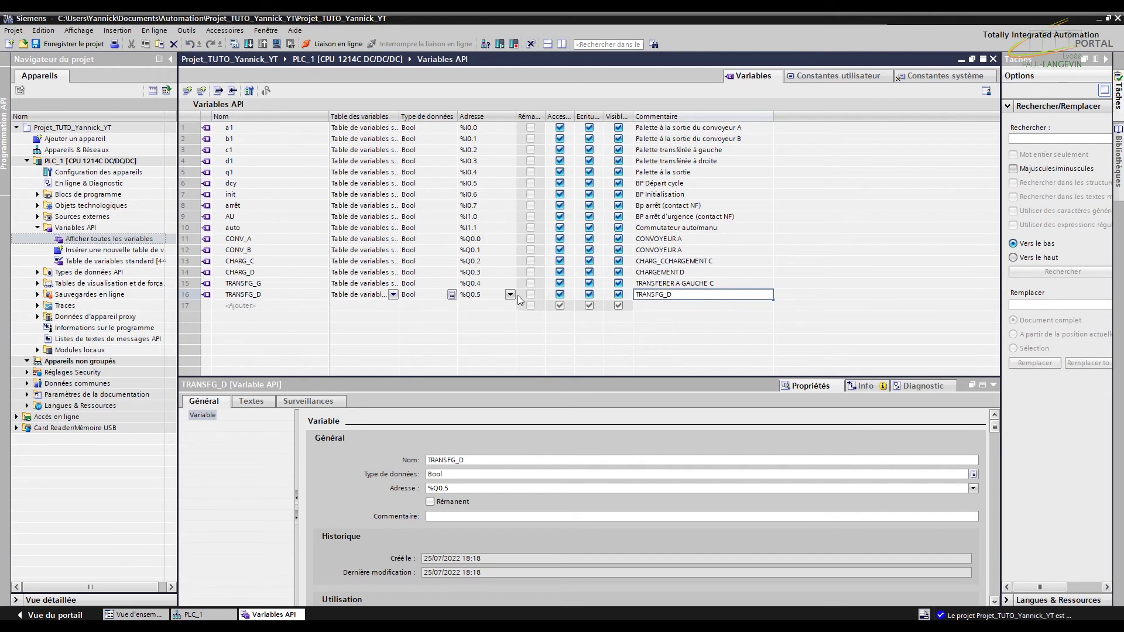
# Correct the comment of the CONV_B variable to "CONVOYEUR B"
pyautogui.click(687, 252)
pyautogui.doubleClick(686, 250)
pyautogui.click(686, 250)
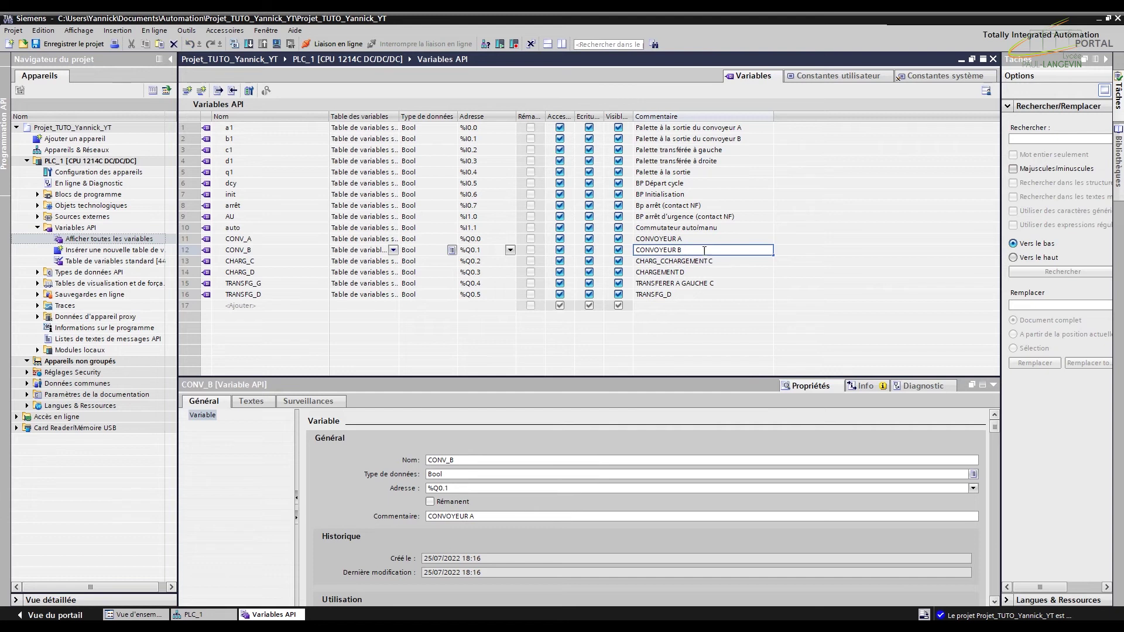
# Copy the CONV_B comment into the empty seventeenth row and adapt it to "CONVOYEUR S"
pyautogui.write('B')
pyautogui.doubleClick(694, 253)
pyautogui.hotkey('ctrl', 'c')
pyautogui.rightClick(670, 253)
pyautogui.click(693, 268)
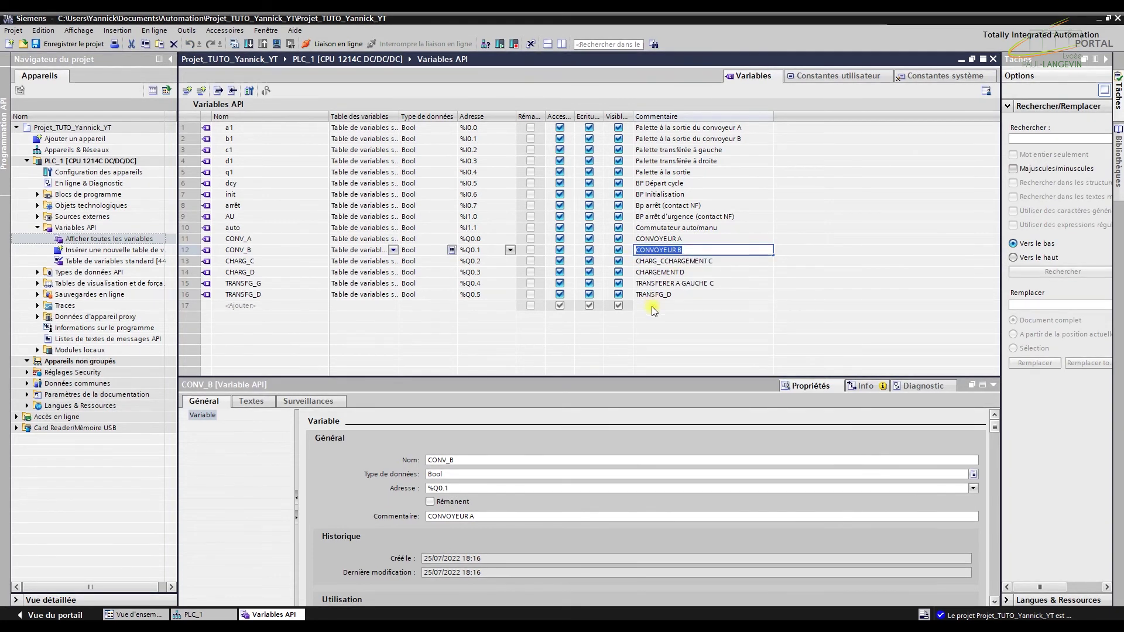
pyautogui.click(652, 306)
pyautogui.rightClick(652, 307)
pyautogui.click(676, 338)
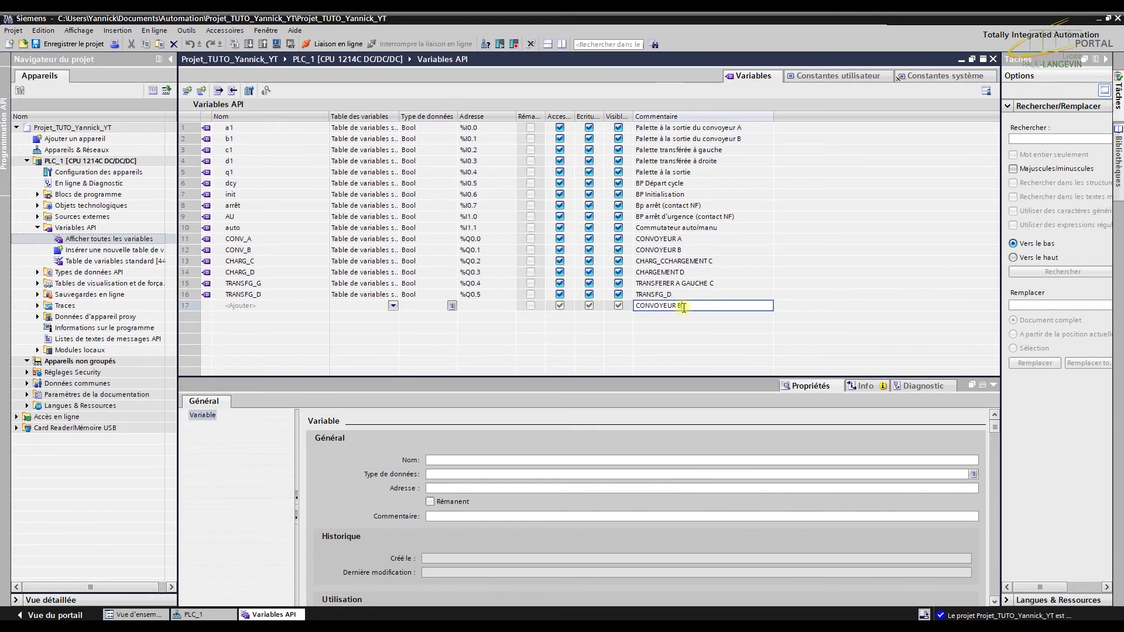
# Name the seventeenth variable CONV_S, reusing a copy of the CONV_B name
pyautogui.doubleClick(257, 252)
pyautogui.rightClick(225, 249)
pyautogui.click(245, 264)
pyautogui.doubleClick(240, 306)
pyautogui.rightClick(234, 305)
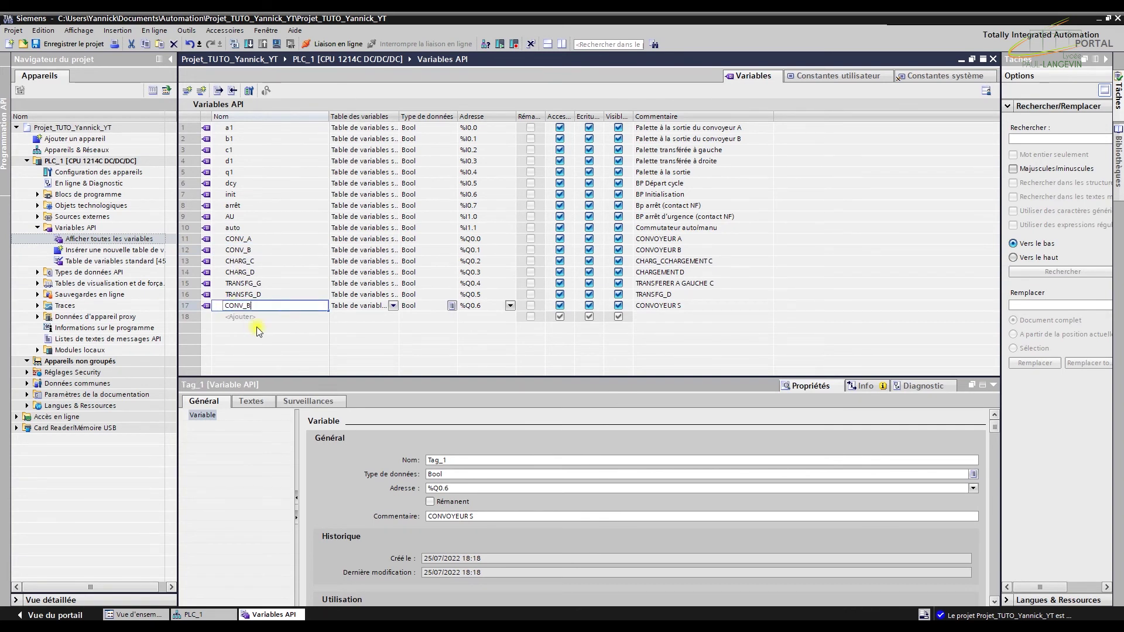
pyautogui.press('BackSpace')
pyautogui.write('S')
# Add an eighteenth variable named H1 with the comment "VOYANT EN FONCTIONNEMENT"
pyautogui.click(253, 317)
pyautogui.write('H1')
pyautogui.press('Return')
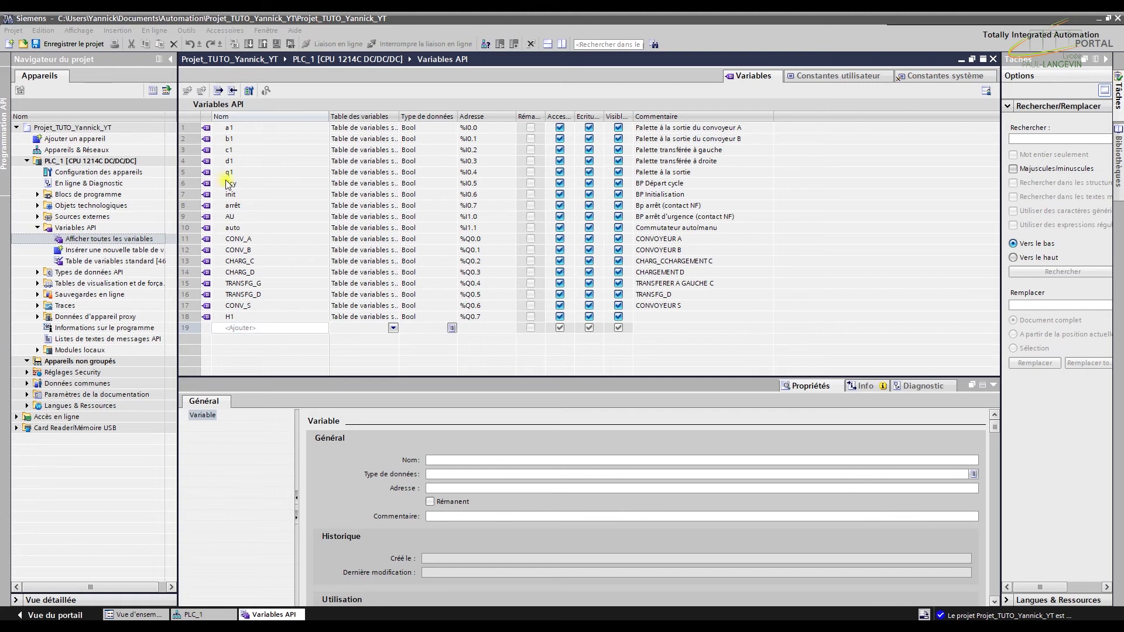
pyautogui.doubleClick(684, 318)
pyautogui.rightClick(684, 318)
pyautogui.click(701, 346)
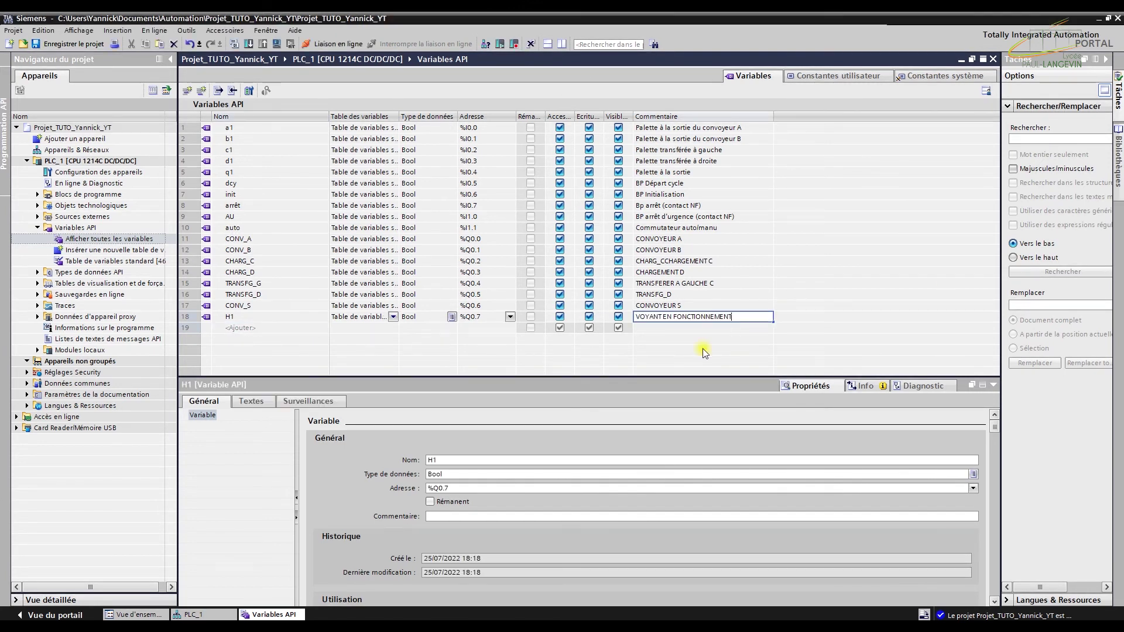
pyautogui.click(687, 330)
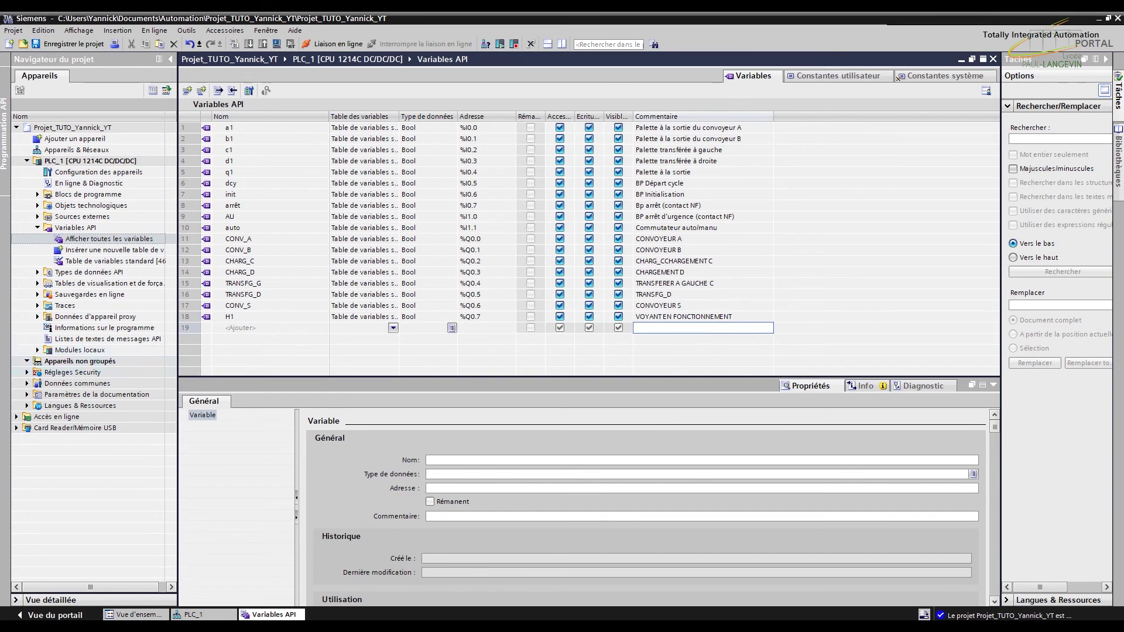
# Add a nineteenth variable named H2 with the comment "VOYANT ARRET"
pyautogui.click(237, 328)
pyautogui.write('H')
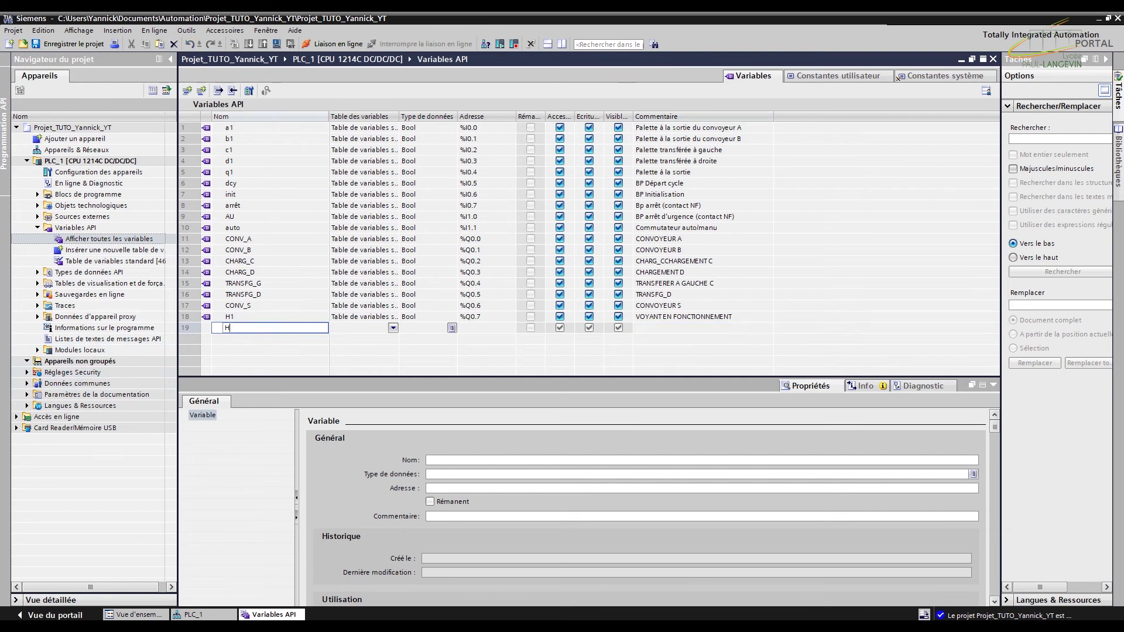
pyautogui.write('2')
pyautogui.press('Return')
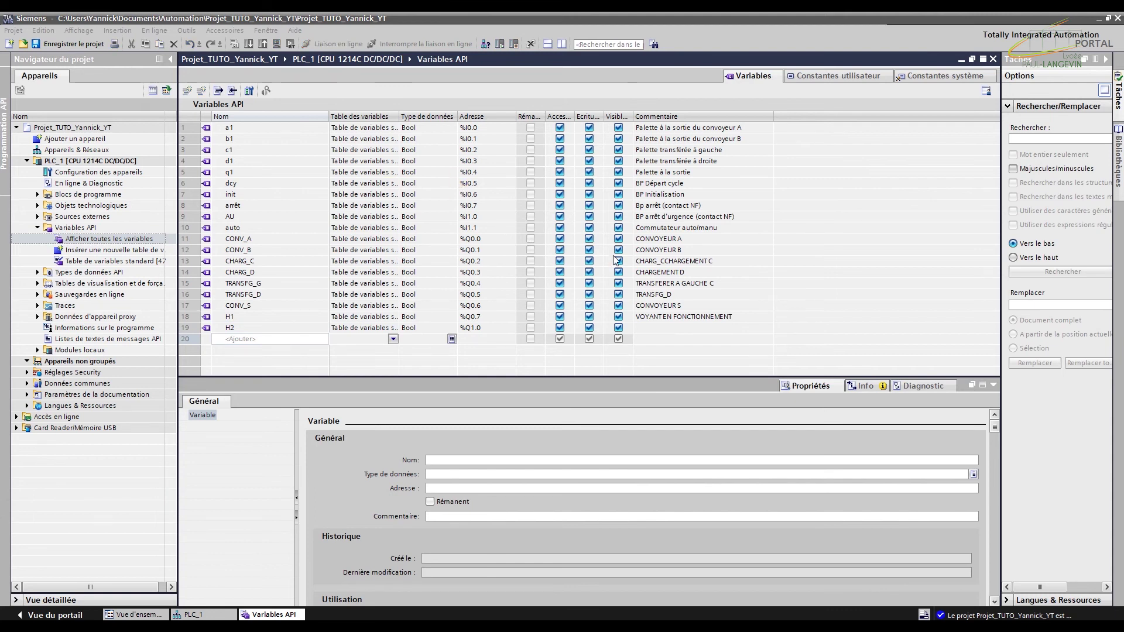
pyautogui.click(649, 328)
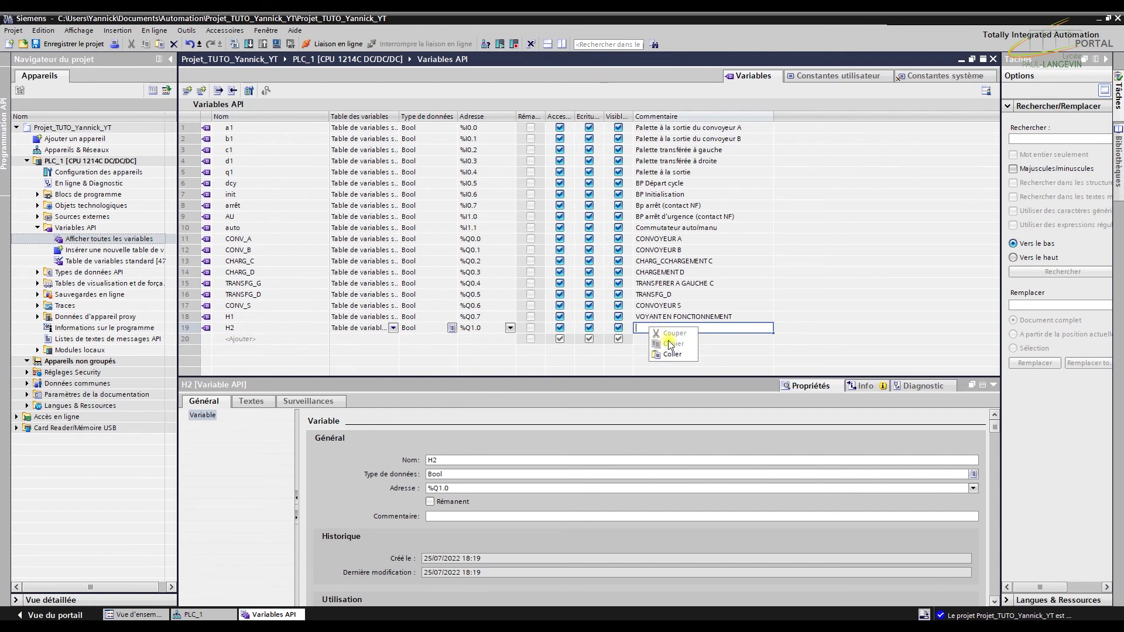
pyautogui.write('VOYANT ARRET')
pyautogui.click(666, 340)
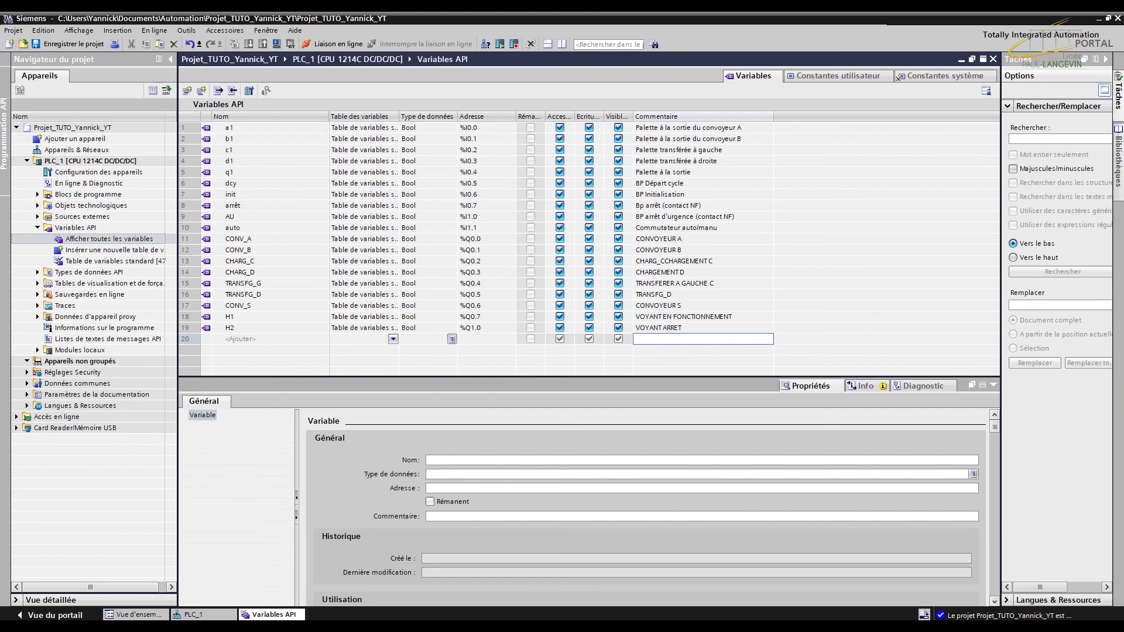
# Add a twentieth variable named H3 with the comment "VOYANT INIT"
pyautogui.click(240, 338)
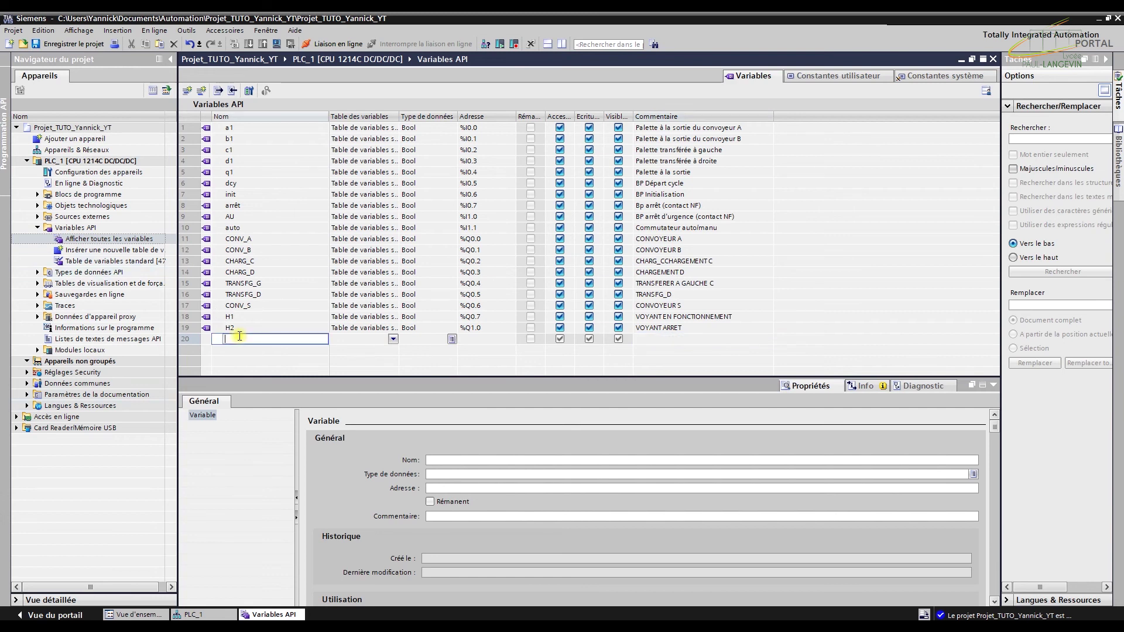
pyautogui.write('H3')
pyautogui.press('Return')
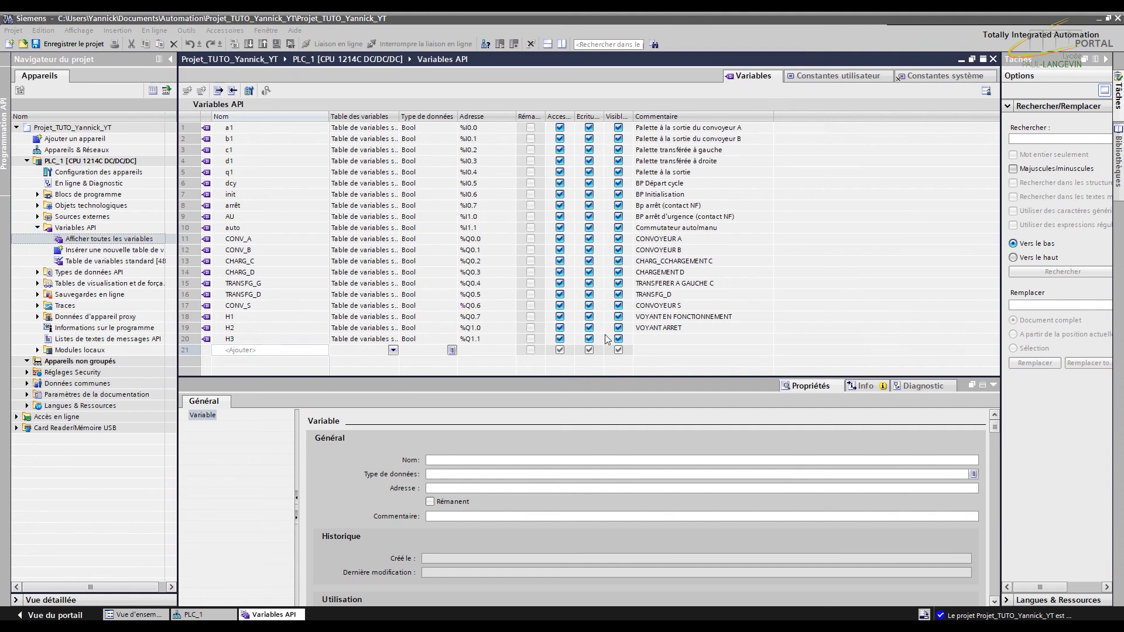
pyautogui.click(657, 340)
pyautogui.write('VOYANT INIT')
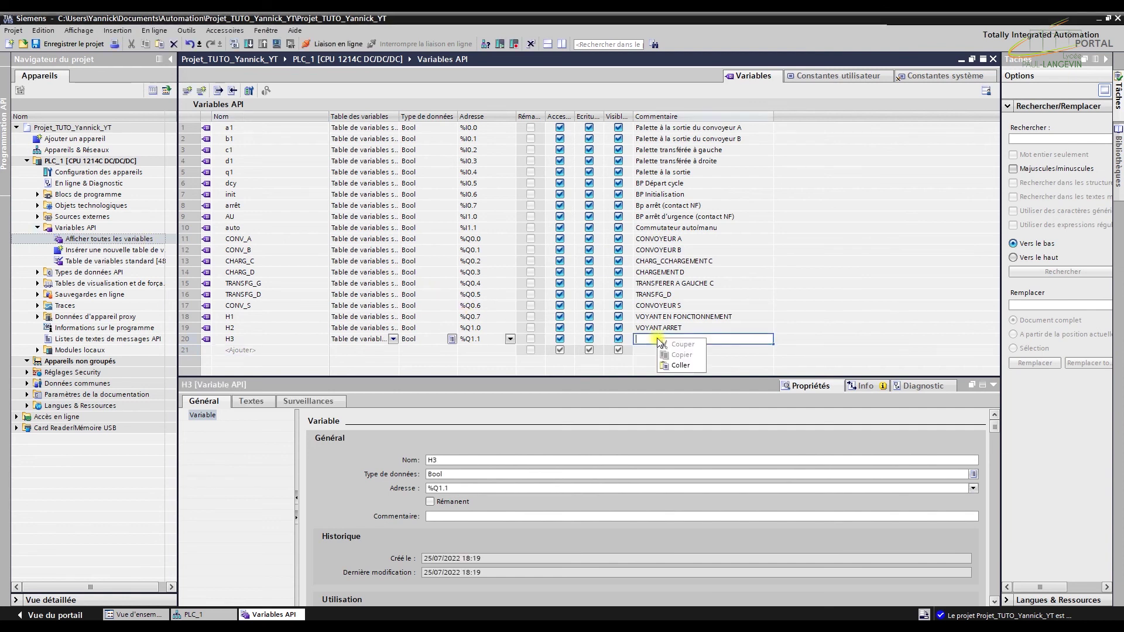
pyautogui.click(733, 350)
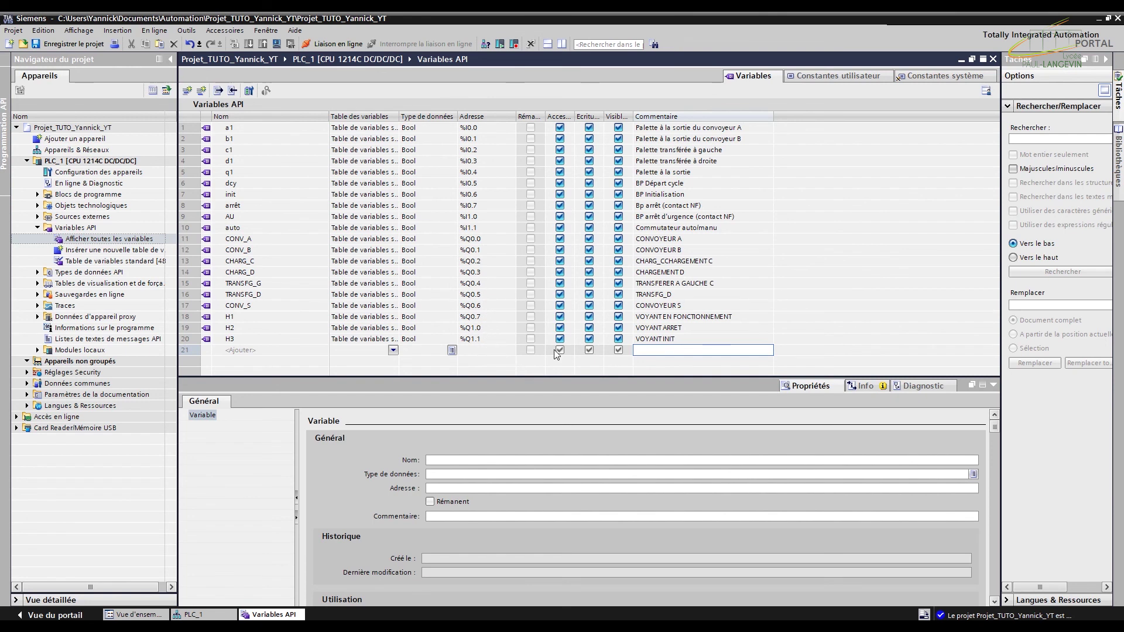
pyautogui.click(691, 339)
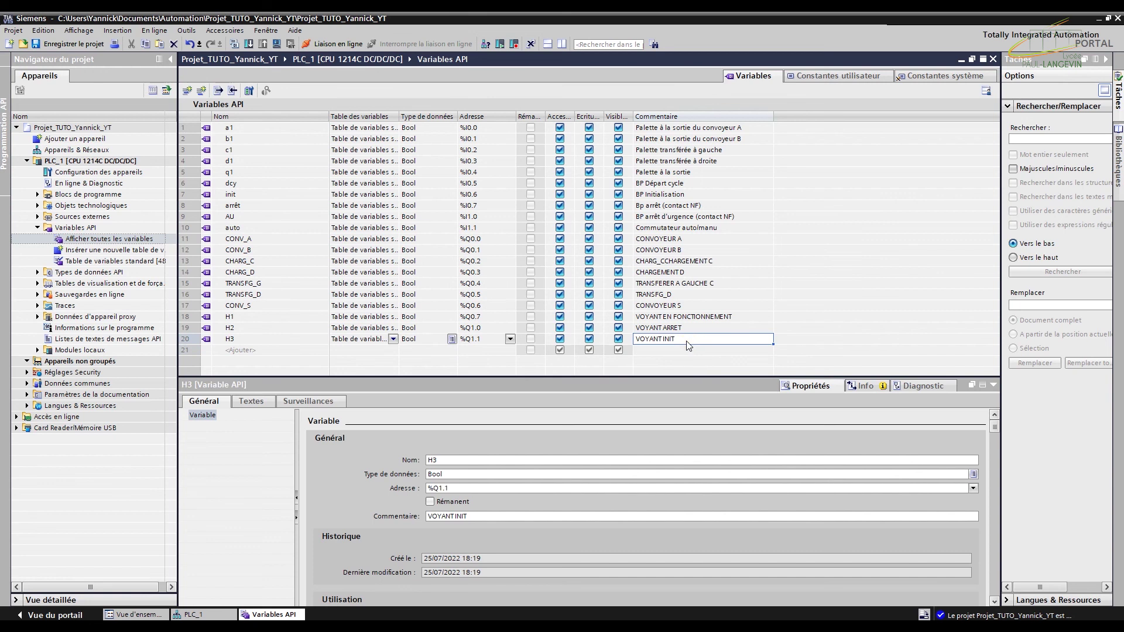